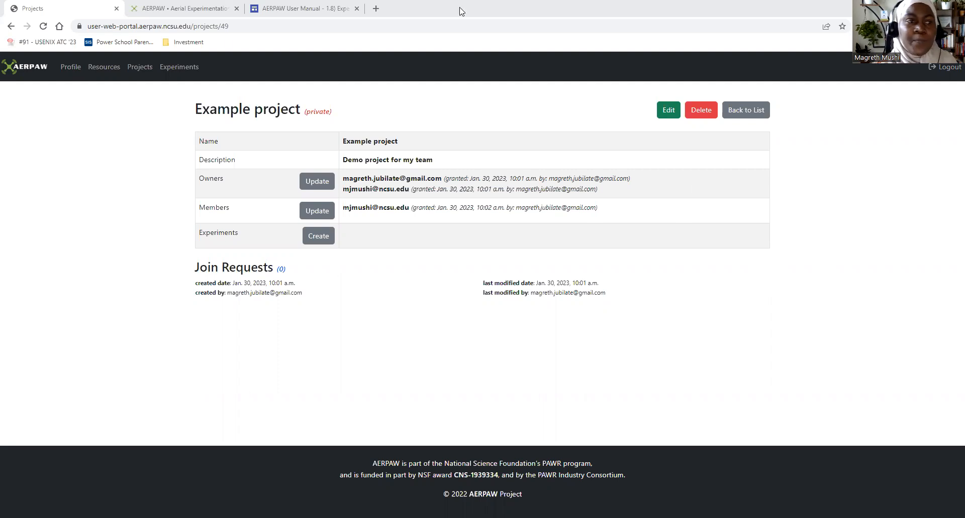
- Open the projects list and examine the Example project entry and the membership shown for the test public project
click(143, 69)
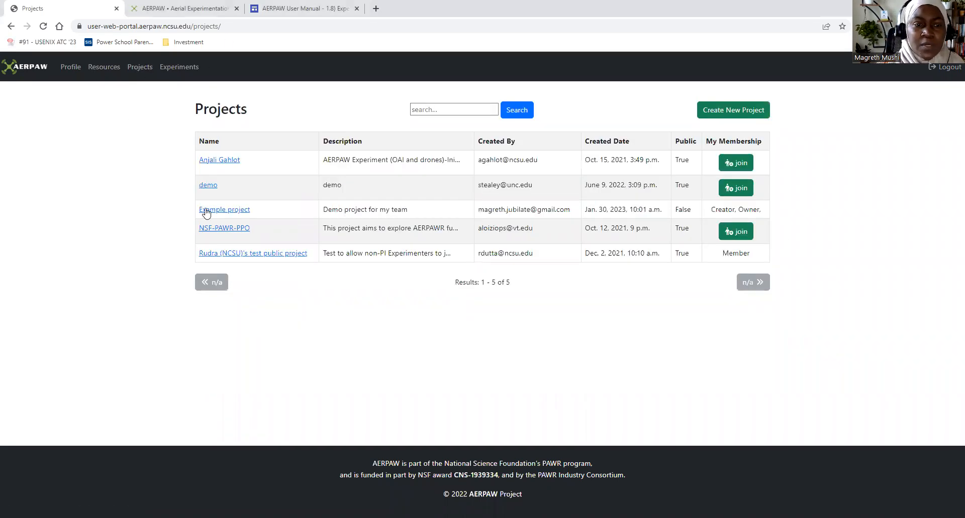
drag(183, 209, 380, 225)
click(445, 220)
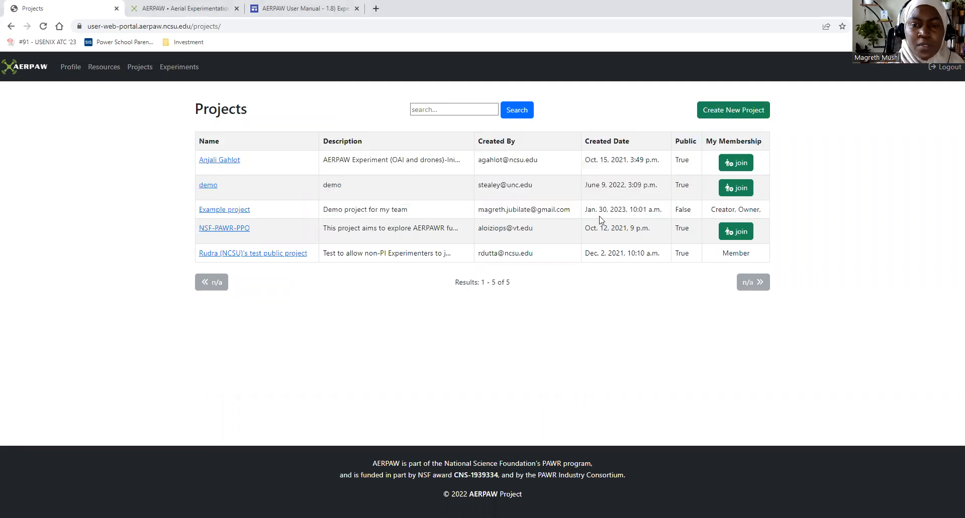
drag(566, 208, 197, 210)
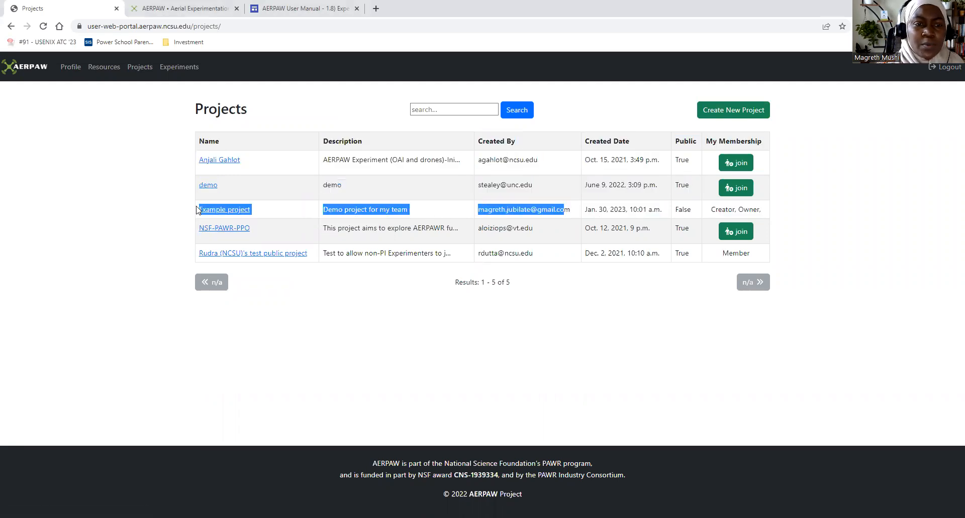
click(408, 206)
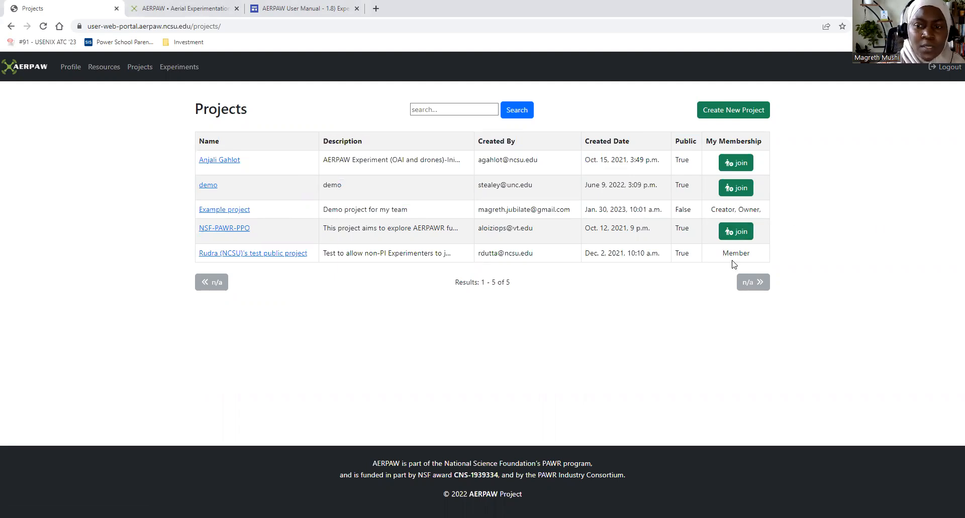
drag(731, 254, 746, 255)
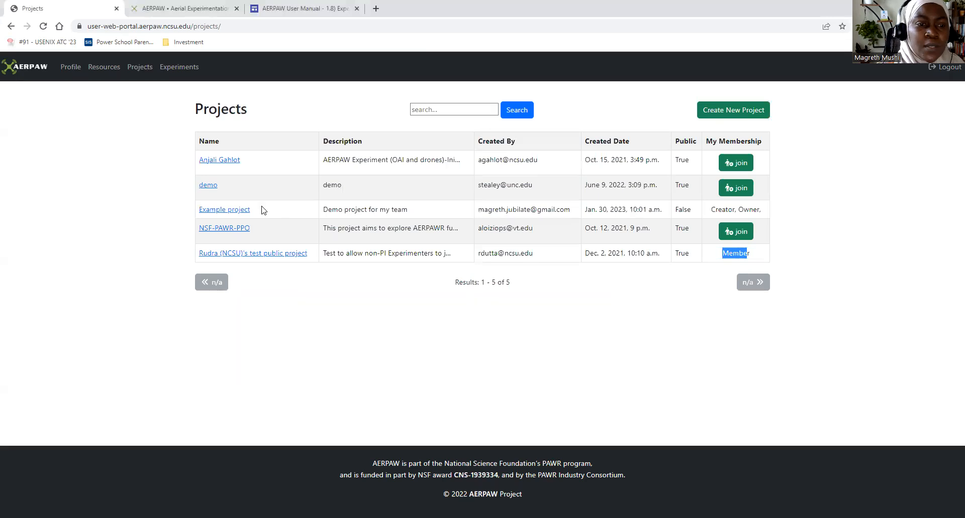
- Open the Example project and examine its experiments and members
click(224, 211)
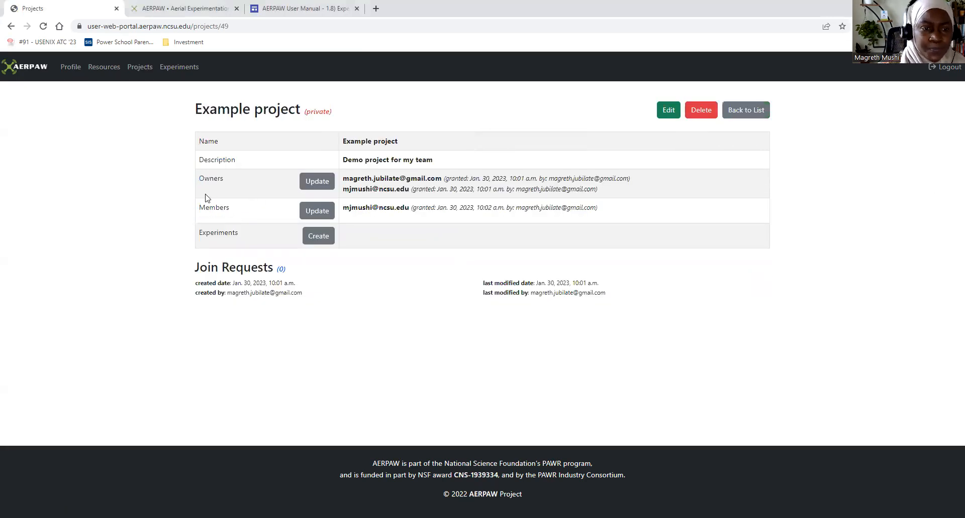
drag(207, 236, 240, 234)
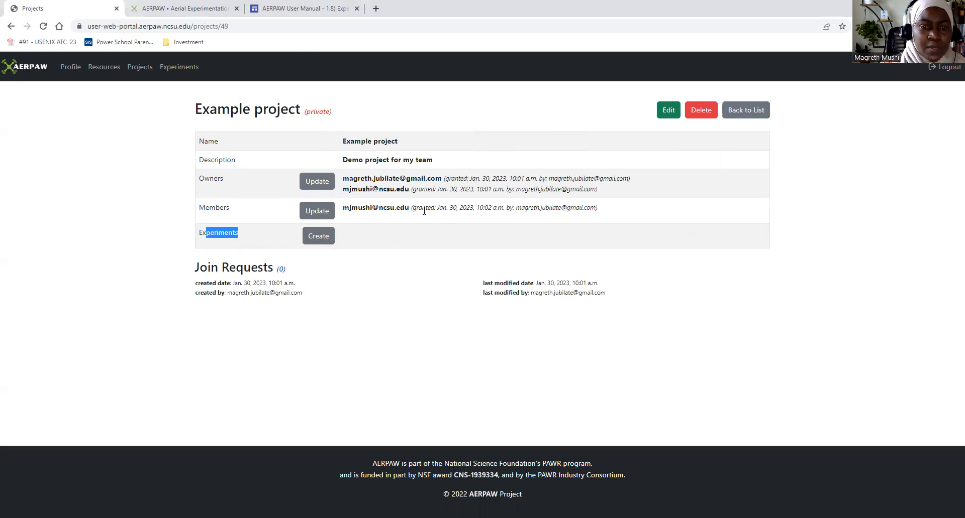
drag(417, 210, 228, 206)
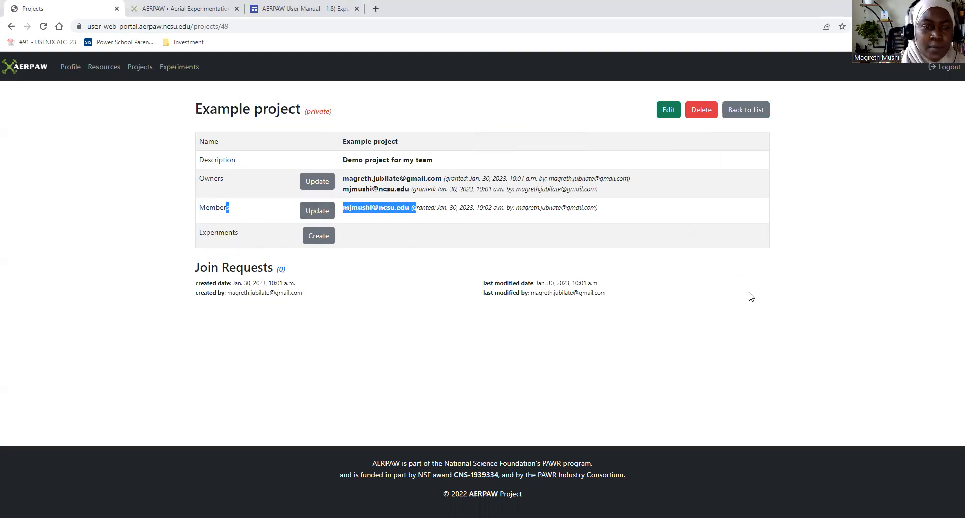
- Start a new experiment in the Example project with the name "Alpha Testing Experiment-demo" and the description "Test experiment for demo"
click(321, 239)
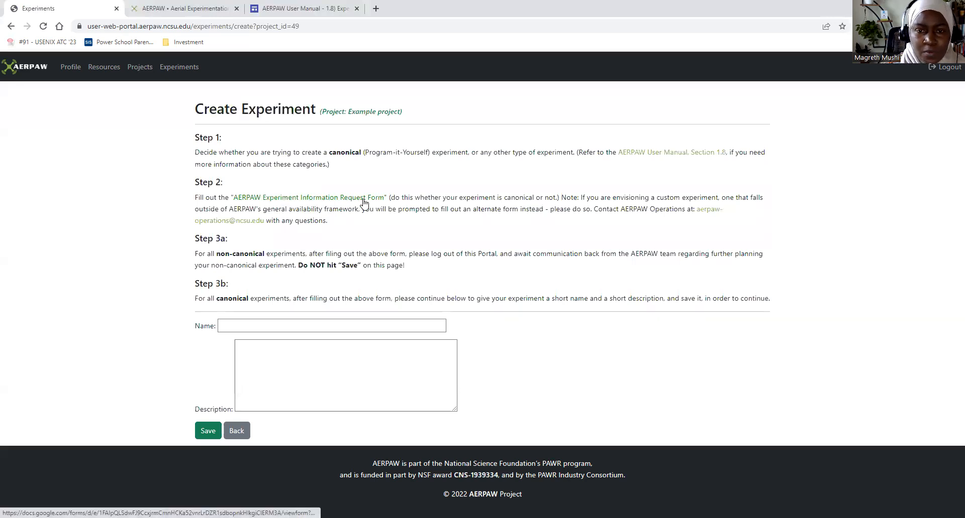
drag(395, 198, 521, 201)
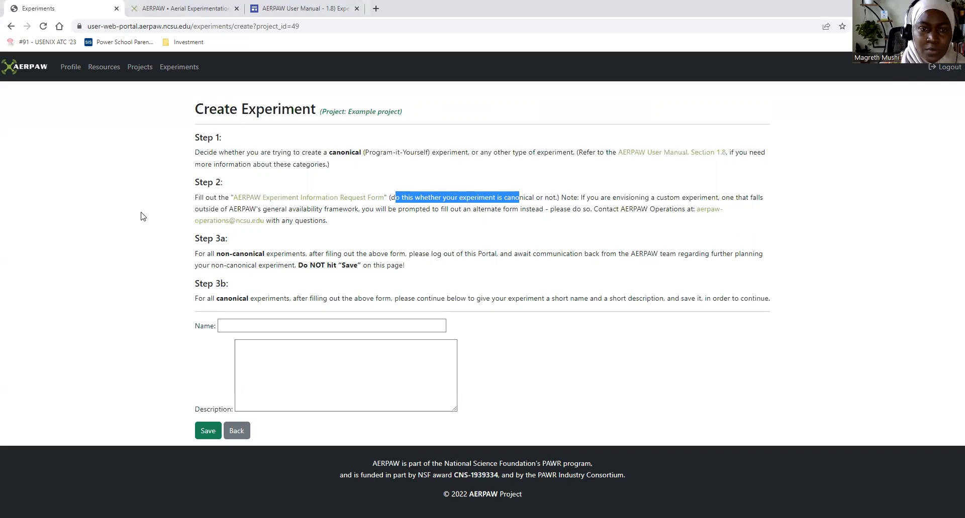
click(262, 327)
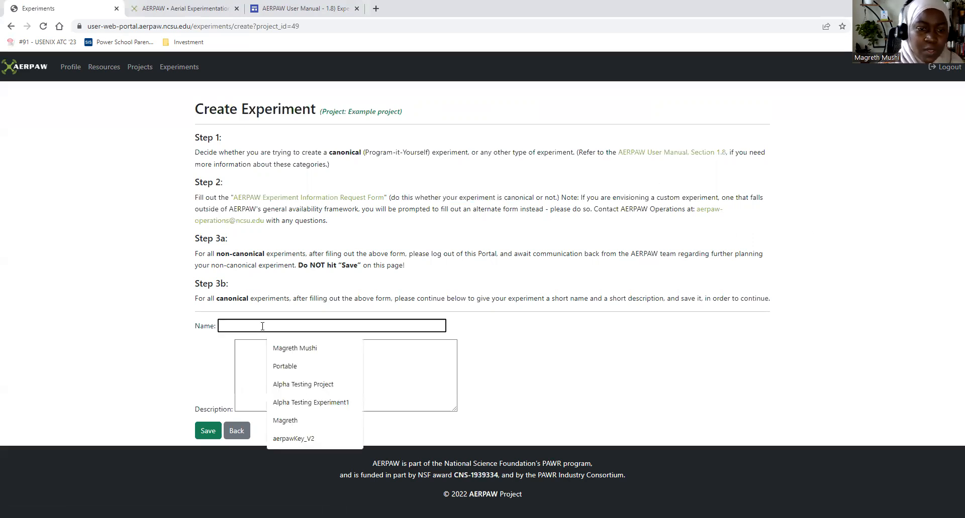
click(322, 384)
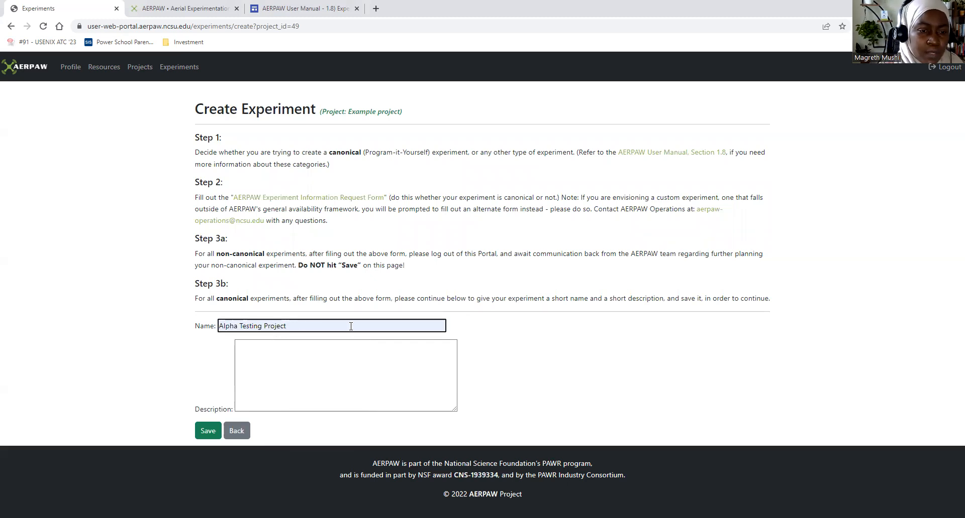
text(-demo)
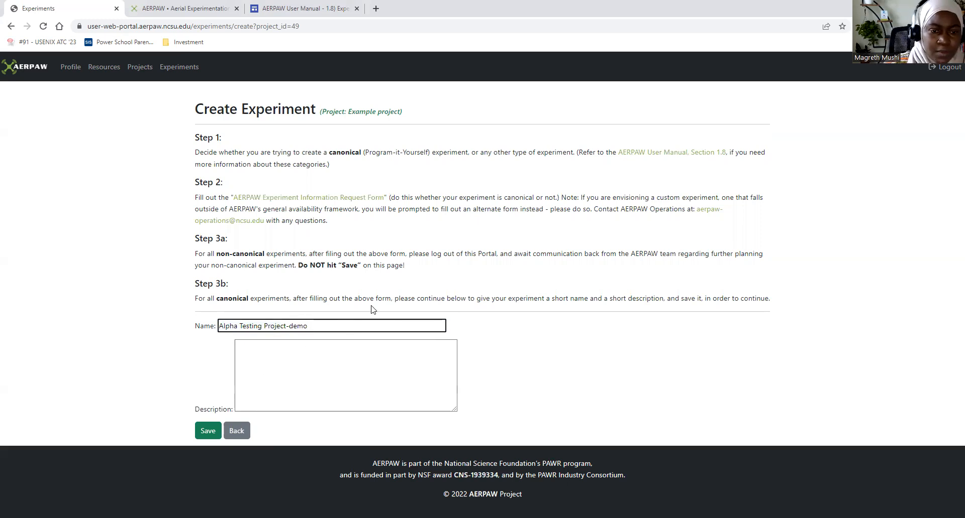
click(286, 328)
key(BackSpace)
key(BackSpace)
key(BackSpace)
key(BackSpace)
key(BackSpace)
key(BackSpace)
key(BackSpace)
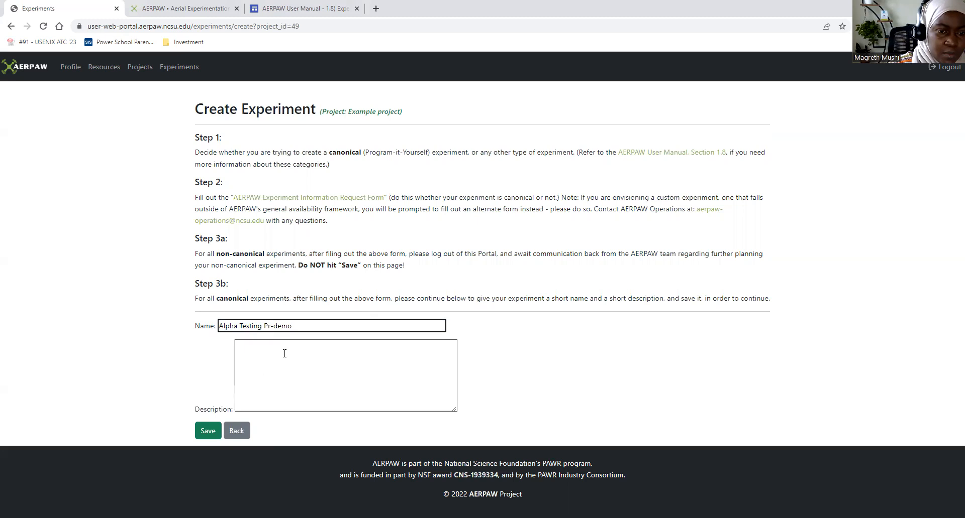
text(Exper)
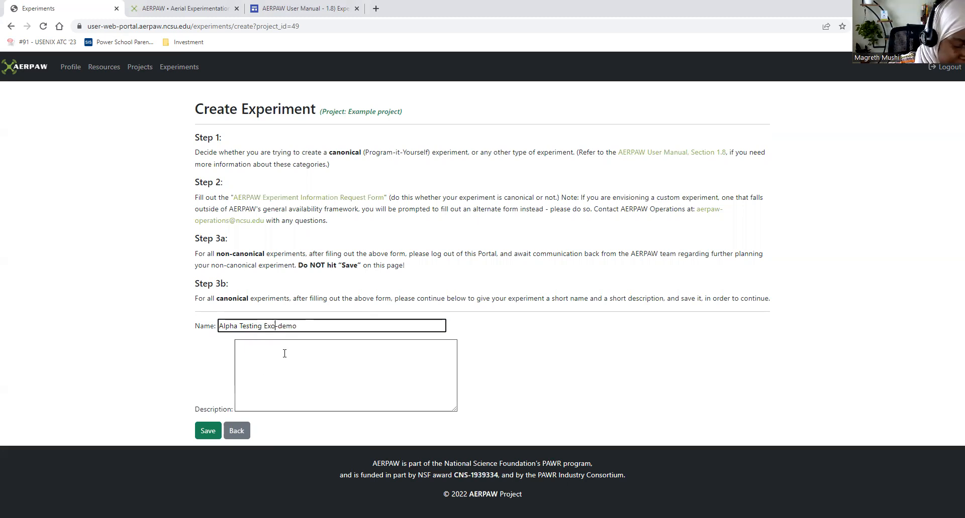
text(iment)
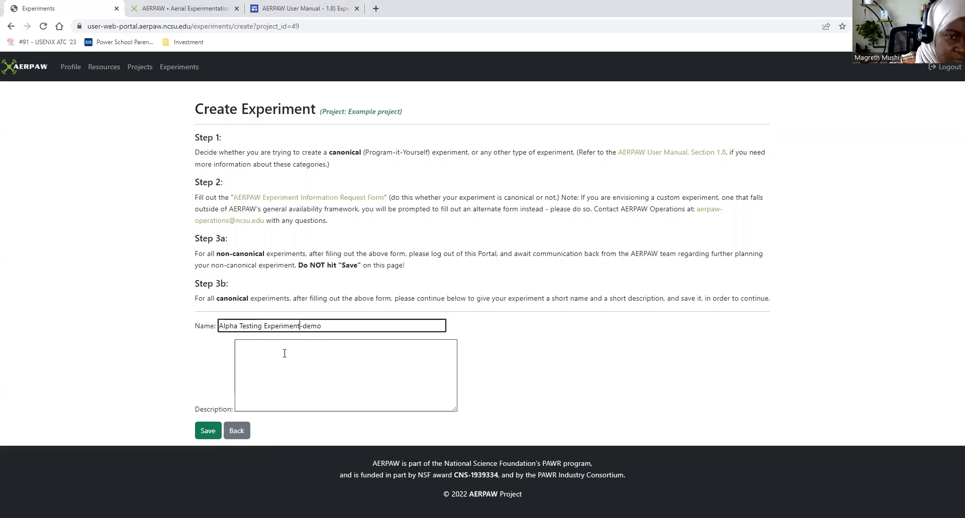
click(259, 355)
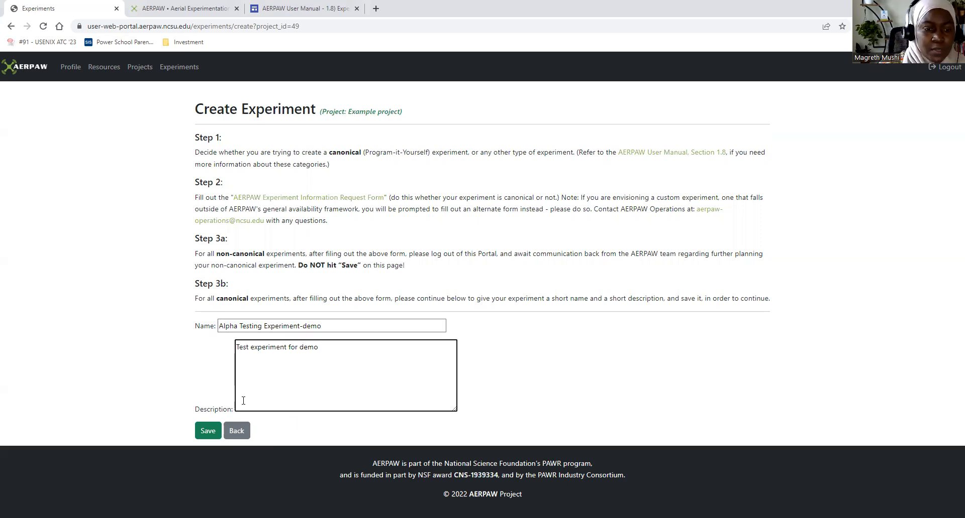
- Cancel saving the experiment and look through the AERPAW Experiment Information Request Form before returning to the experiment creation page
click(206, 432)
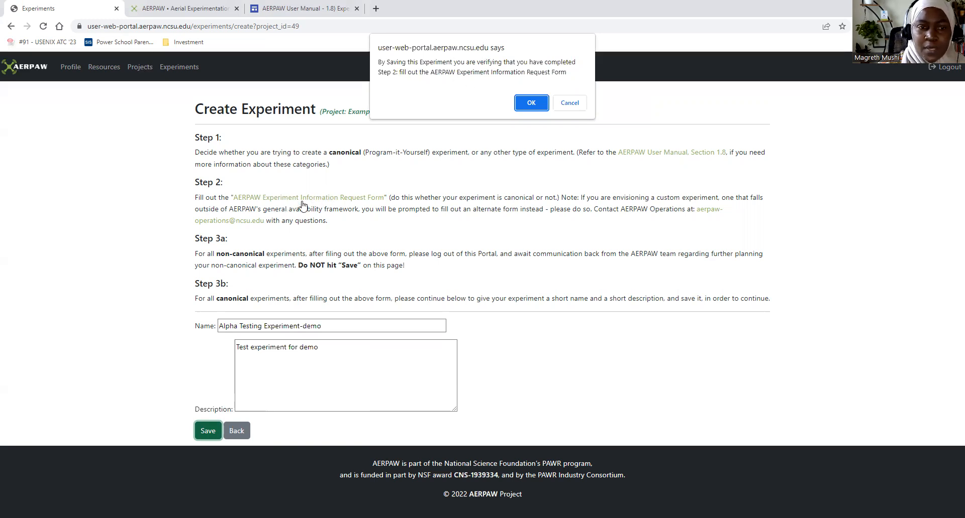
click(568, 103)
click(353, 199)
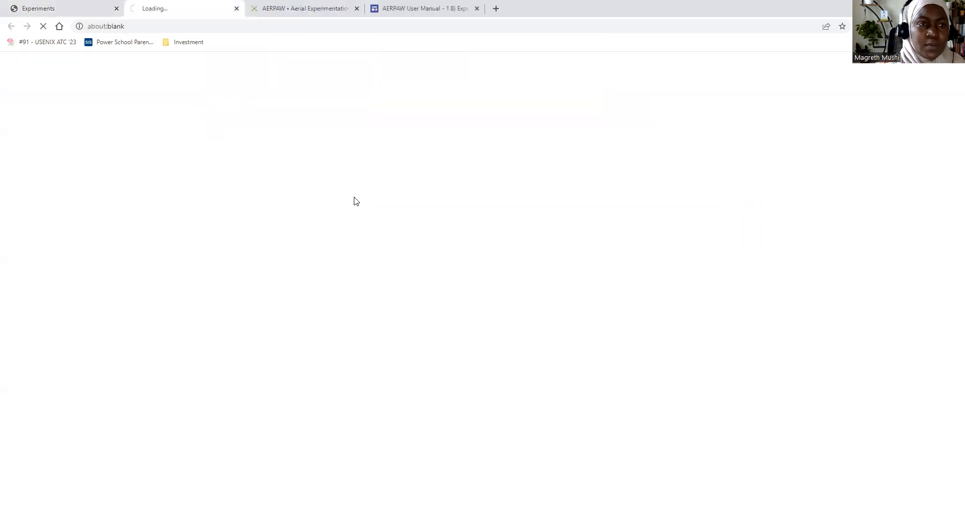
scroll(462, 229, down, 1)
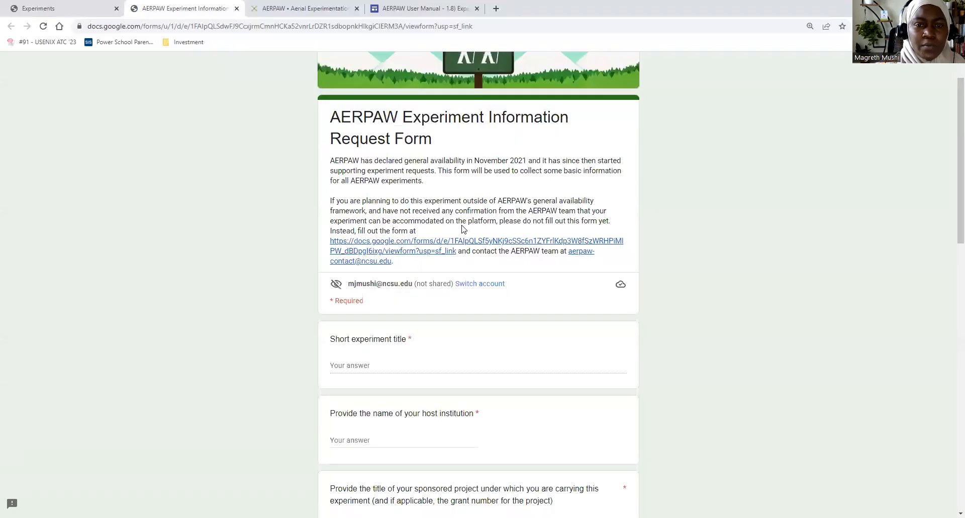
scroll(463, 229, down, 15)
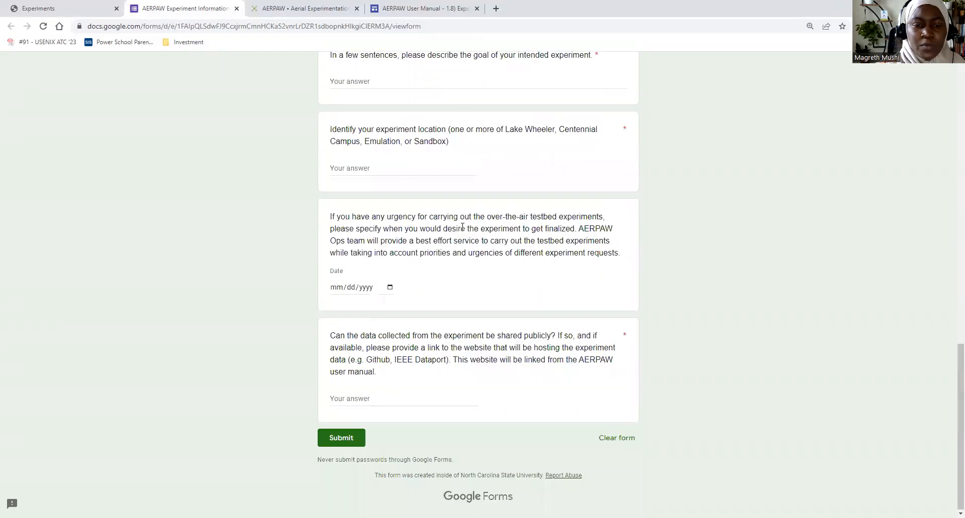
scroll(462, 228, up, 15)
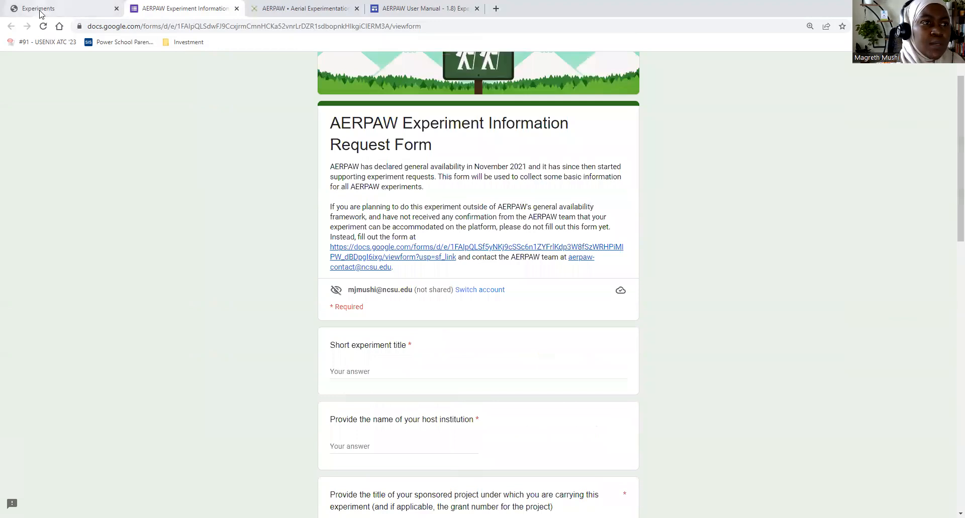
click(41, 10)
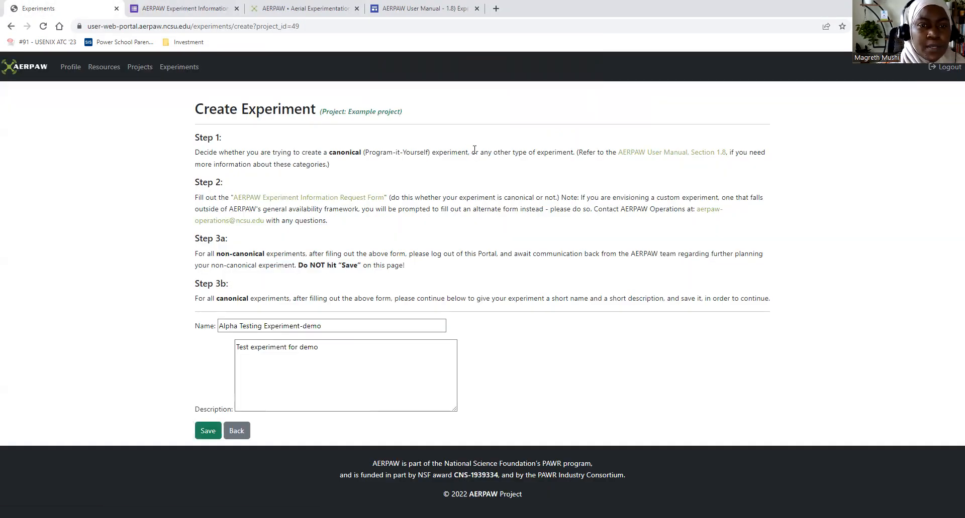
- Save the experiment, verifying that the request form is completed, and reopen it from the Example project's page
click(203, 434)
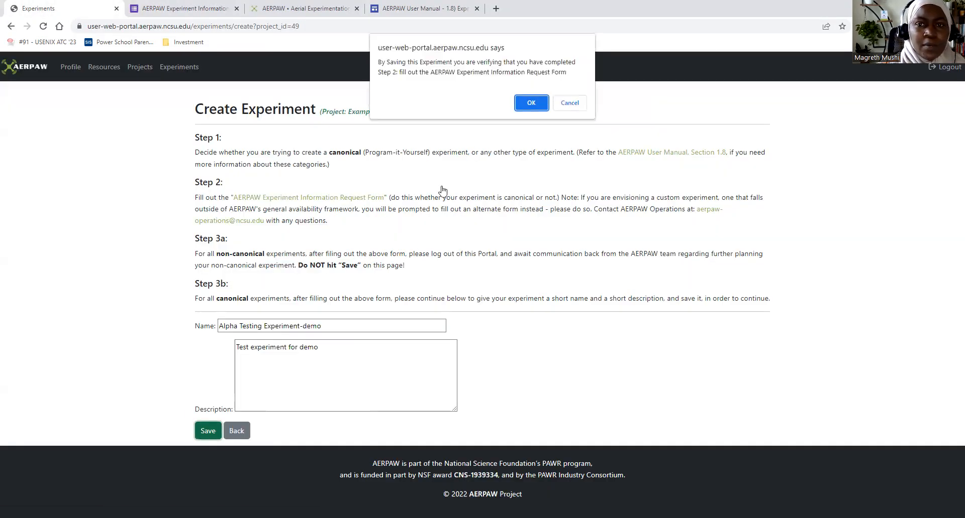
click(531, 103)
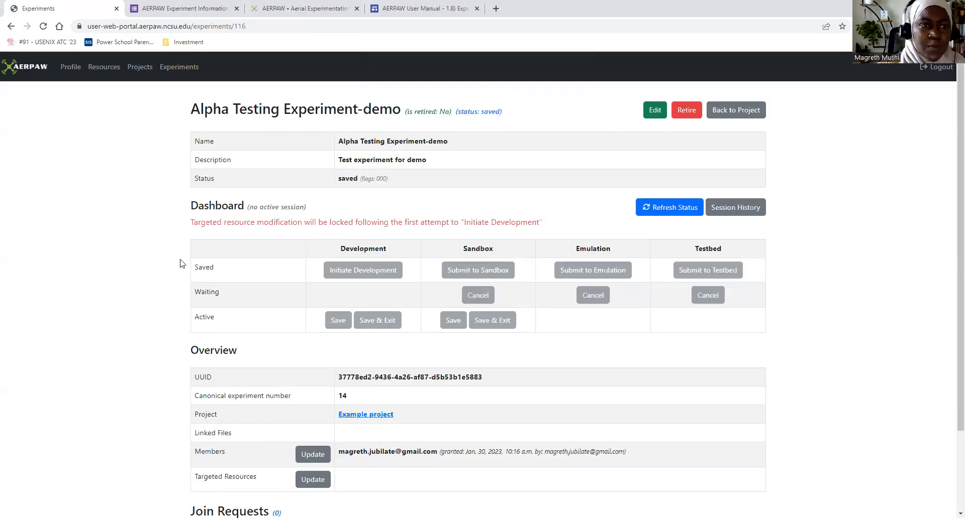
click(134, 67)
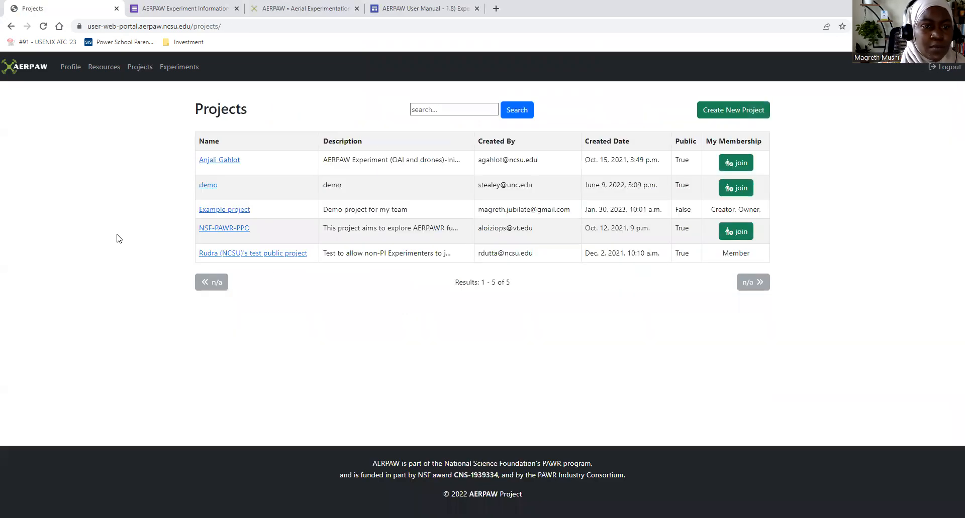
click(215, 210)
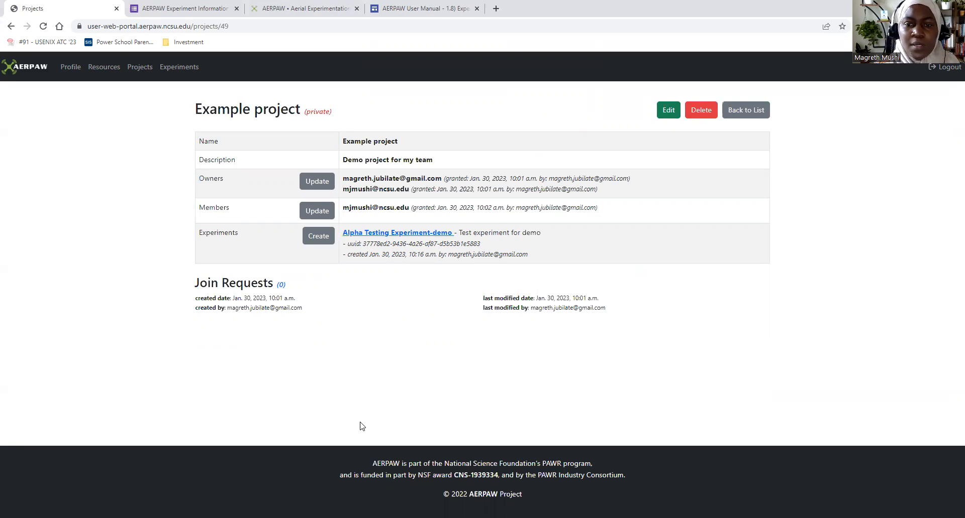
click(368, 233)
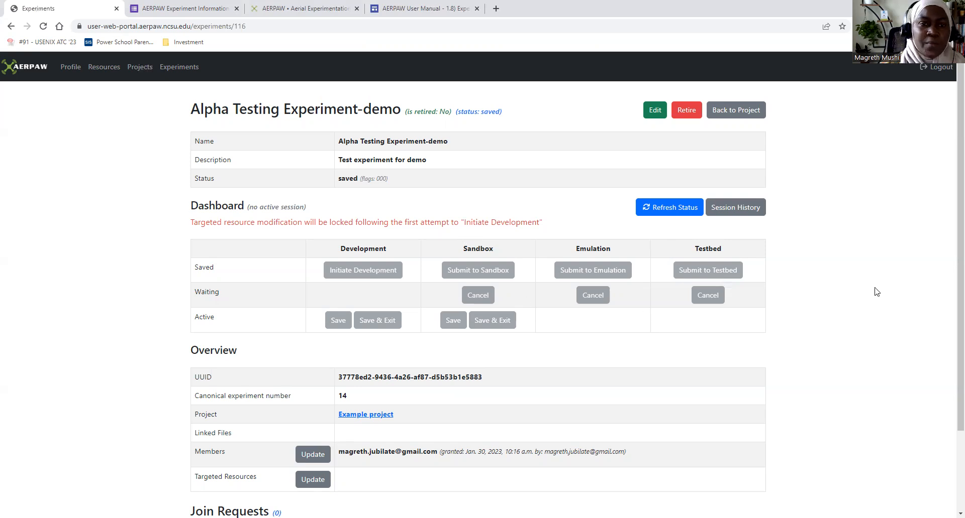
- Examine the experiment's name, description and status, and refresh the status on its dashboard
drag(201, 141, 268, 160)
drag(198, 183, 377, 188)
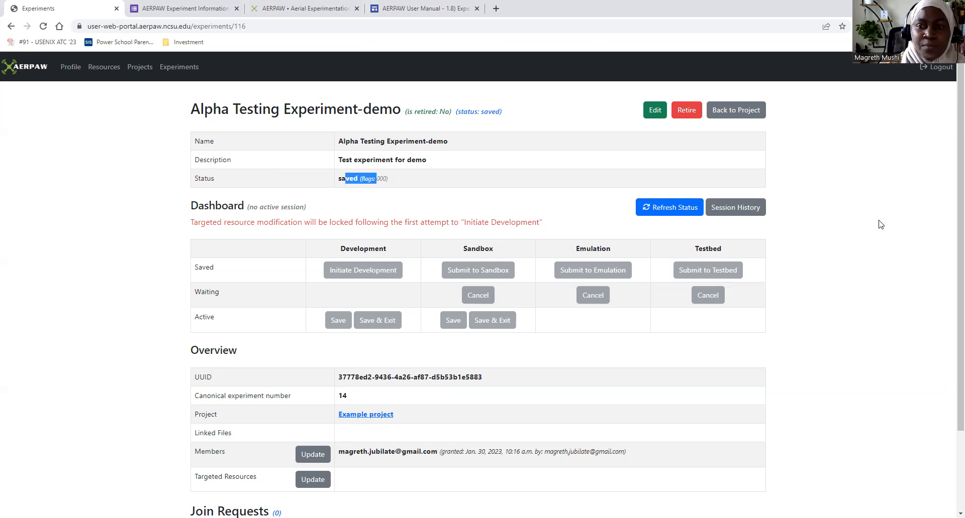
click(671, 213)
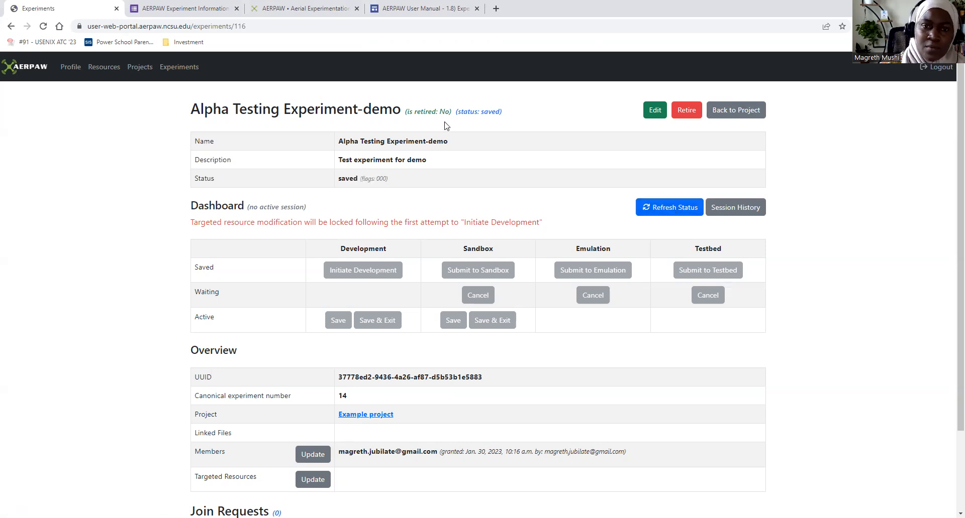
drag(472, 111, 502, 112)
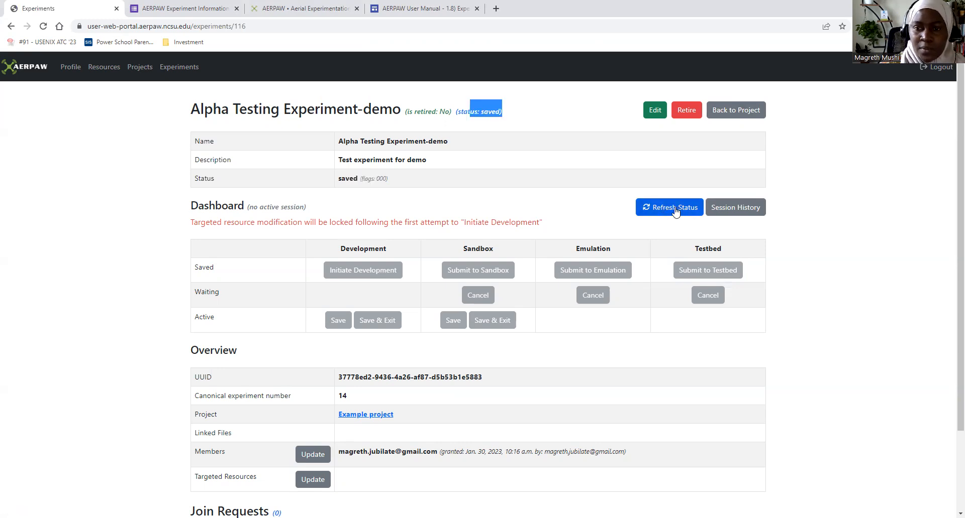
click(586, 198)
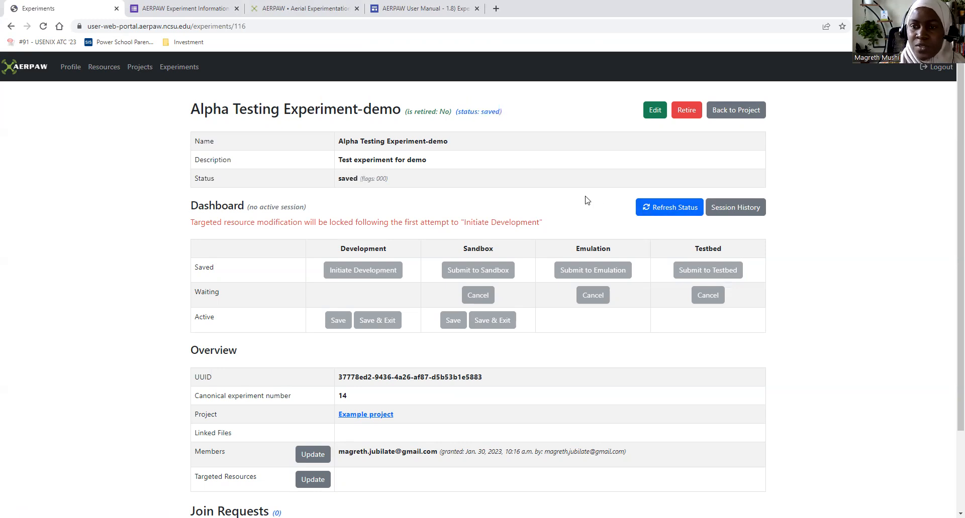
- View the experiment's session history and return to the experiment page to look over its overview
click(750, 206)
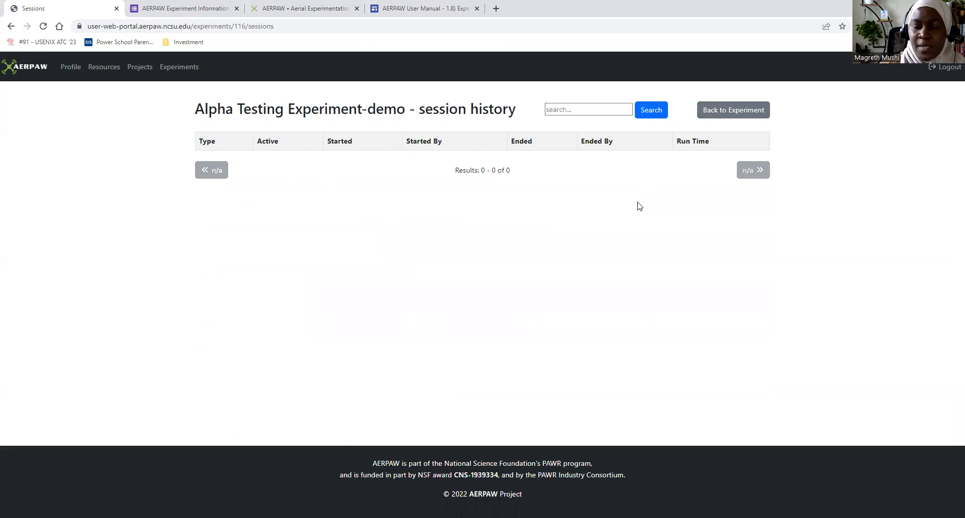
click(732, 111)
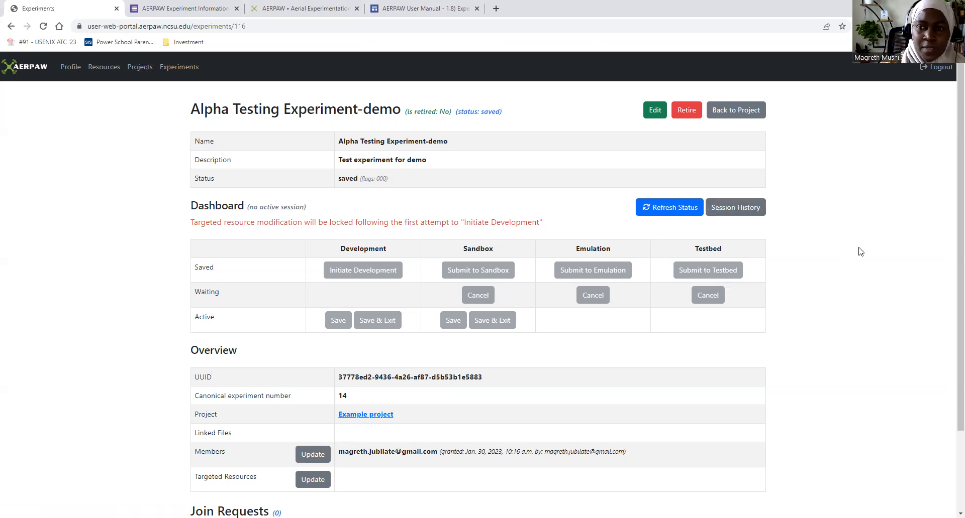
scroll(860, 251, down, 1)
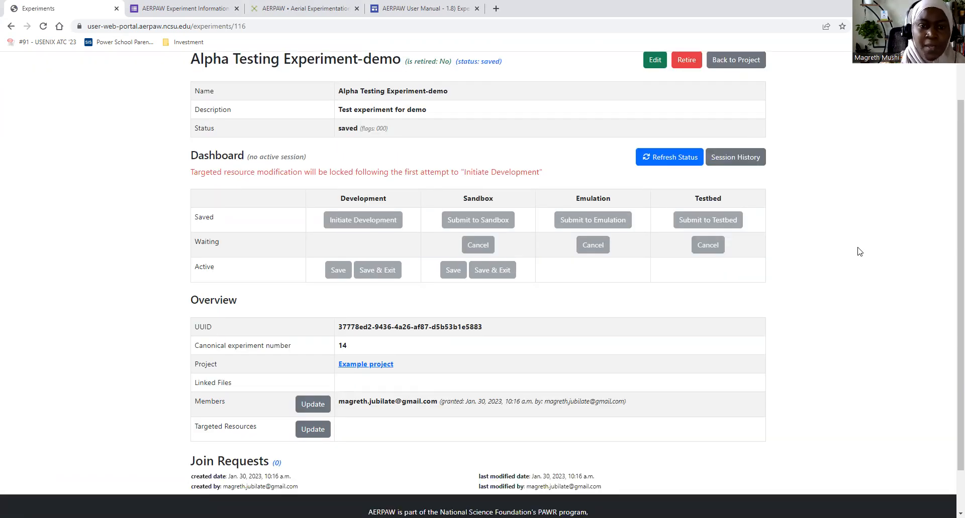
- Look over the experiment's dashboard and overview, and examine the public credentials on the profile page
scroll(860, 251, down, 1)
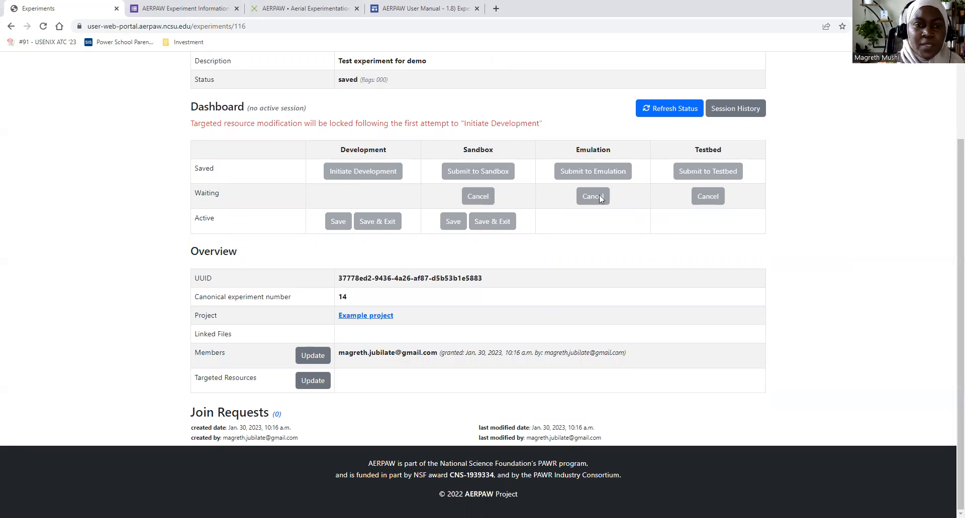
scroll(352, 161, up, 2)
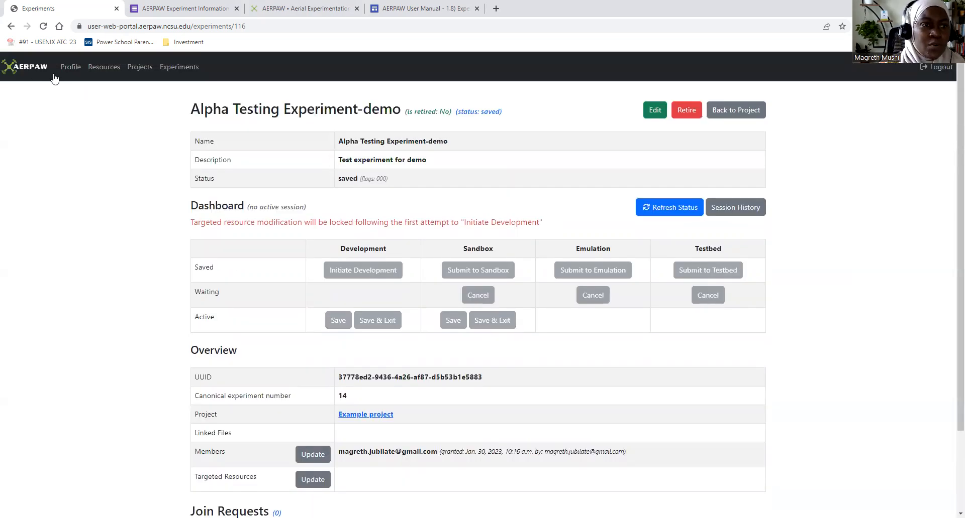
click(68, 68)
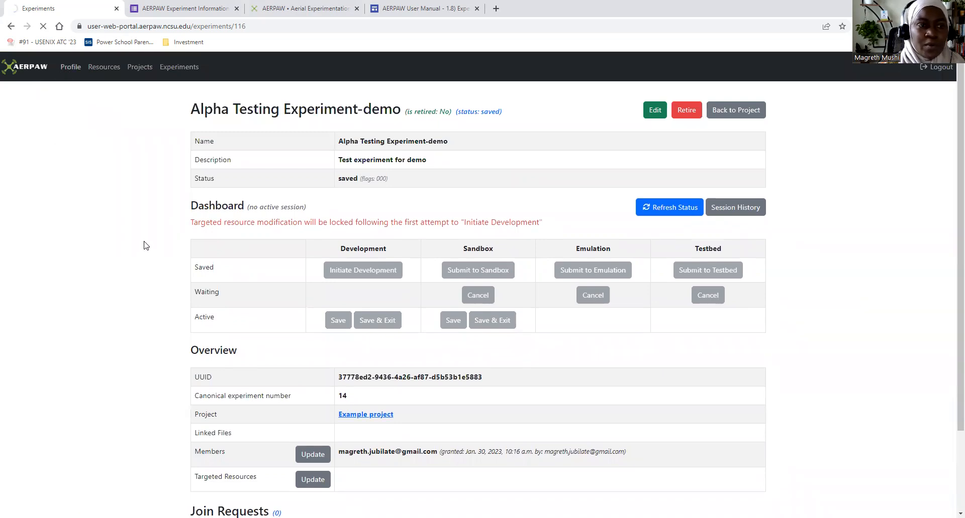
scroll(228, 181, down, 4)
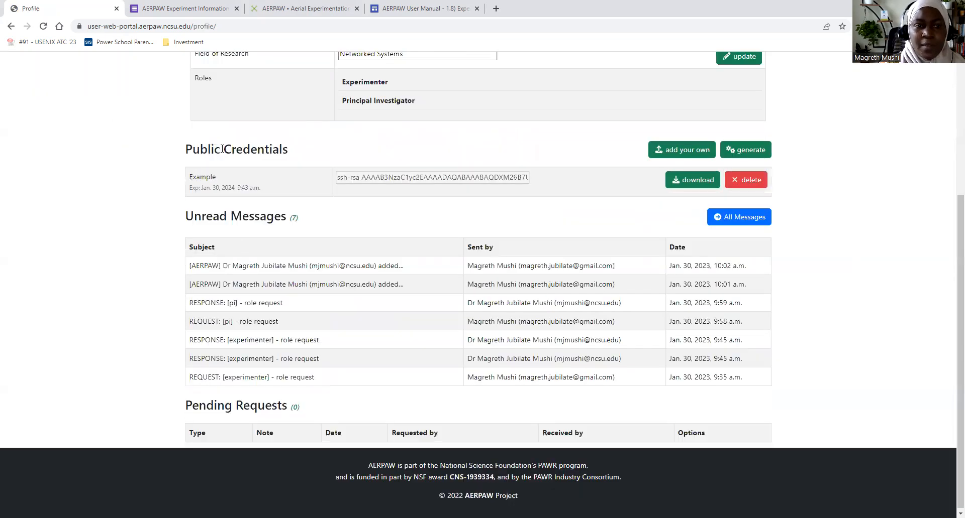
drag(207, 149, 289, 150)
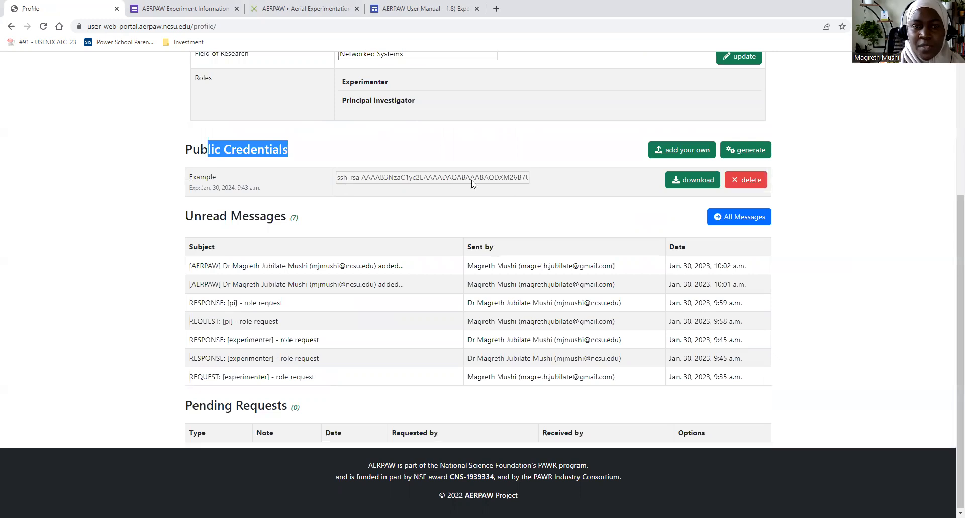
scroll(301, 195, up, 4)
- Open the Example project from the projects list and reopen its Alpha Testing Experiment-demo experiment
click(140, 66)
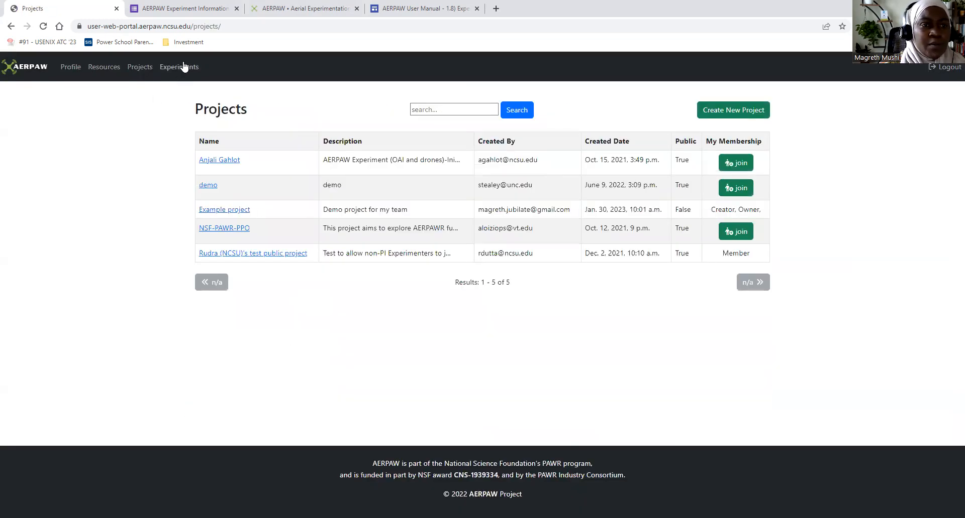
click(181, 66)
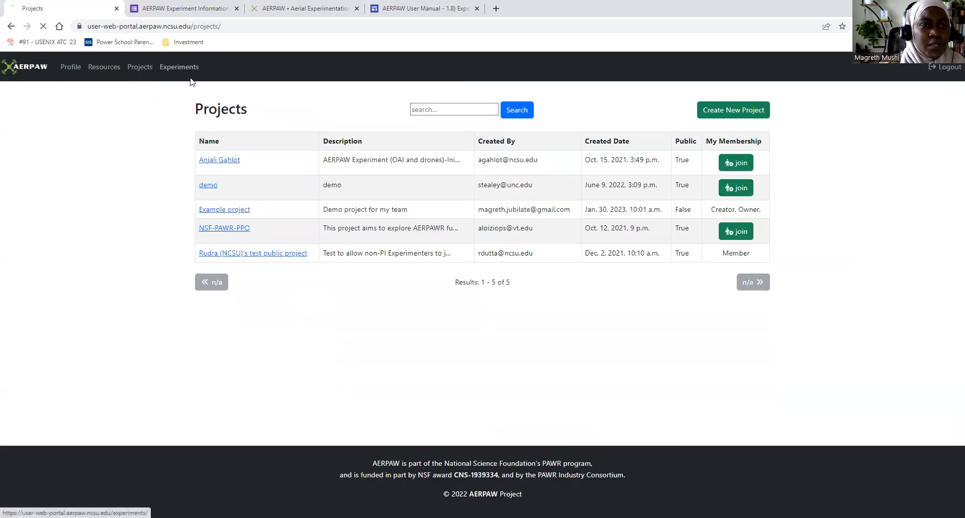
click(138, 67)
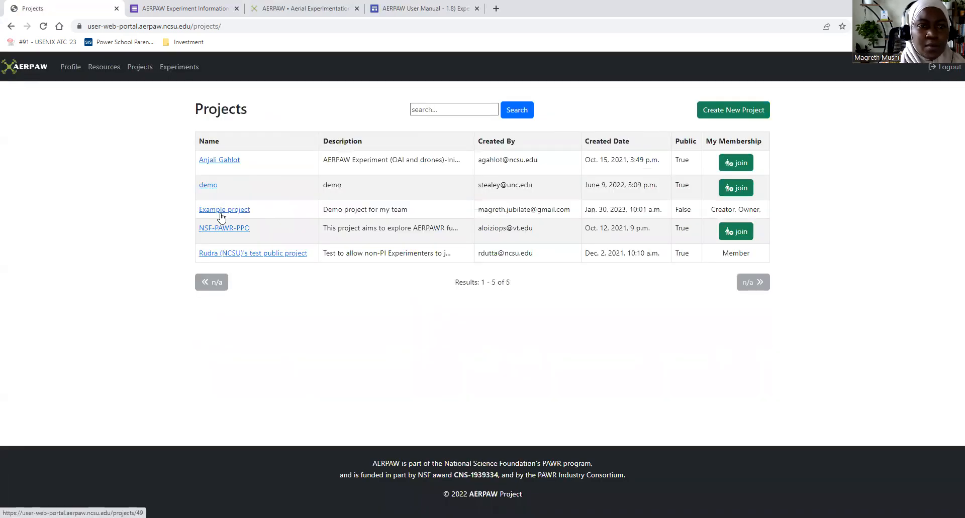
click(221, 210)
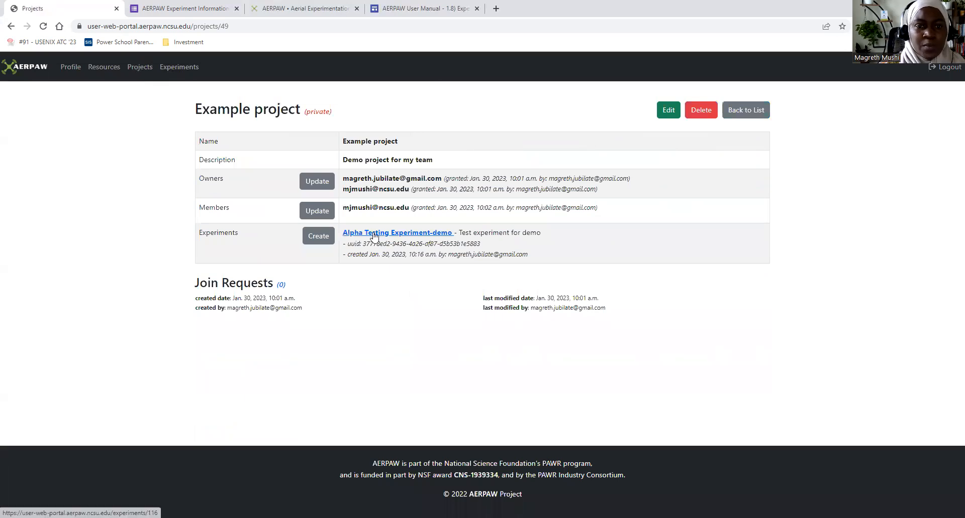
click(375, 240)
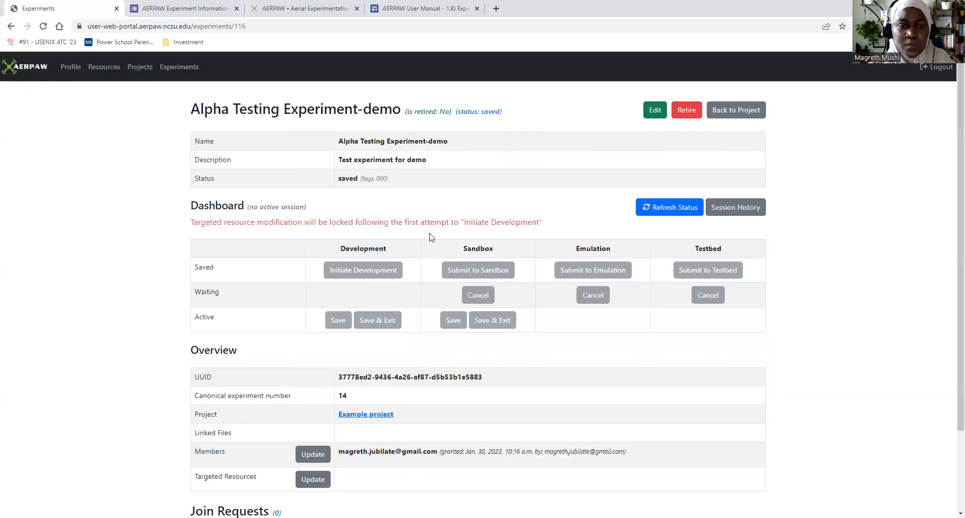
- Start updating the experiment's targeted resources and add CC1 (AFRN) to the chosen resources
scroll(430, 237, down, 2)
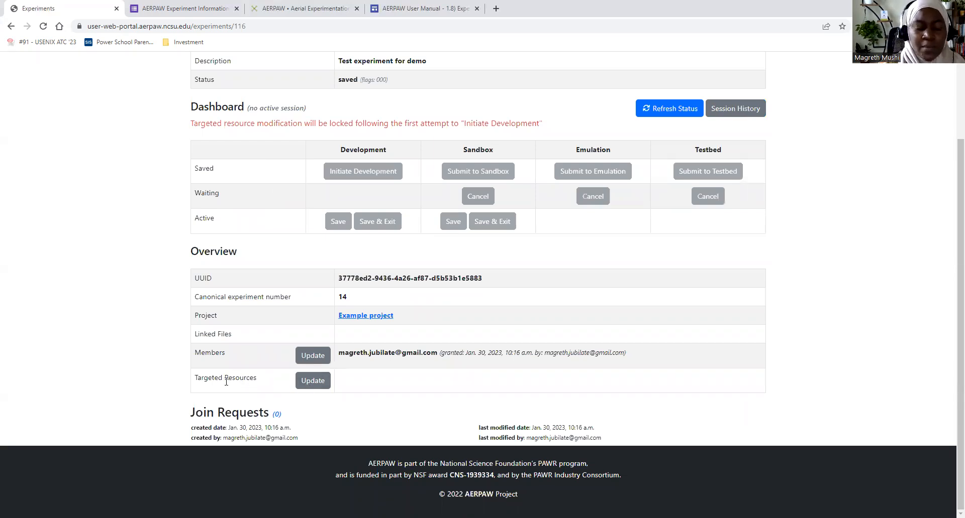
drag(199, 378, 254, 381)
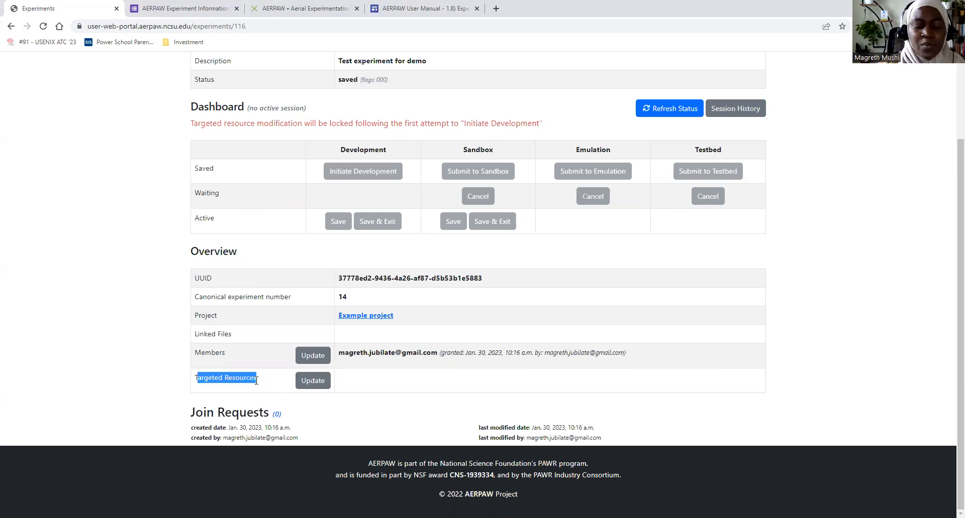
click(317, 382)
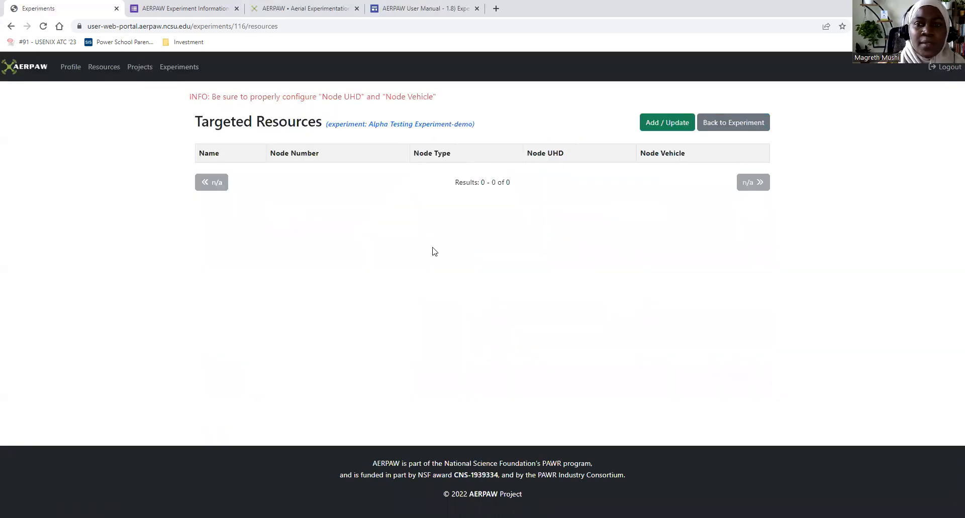
click(664, 125)
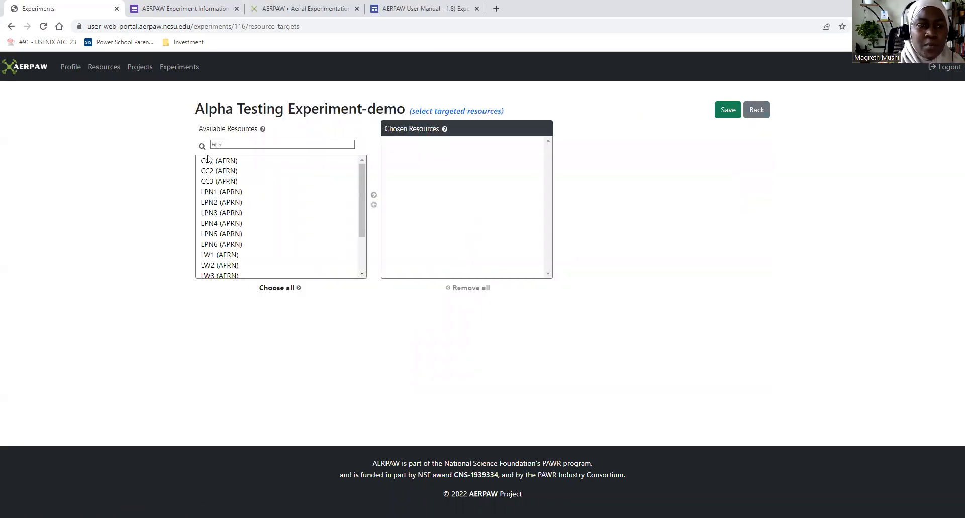
click(266, 165)
drag(361, 174, 364, 146)
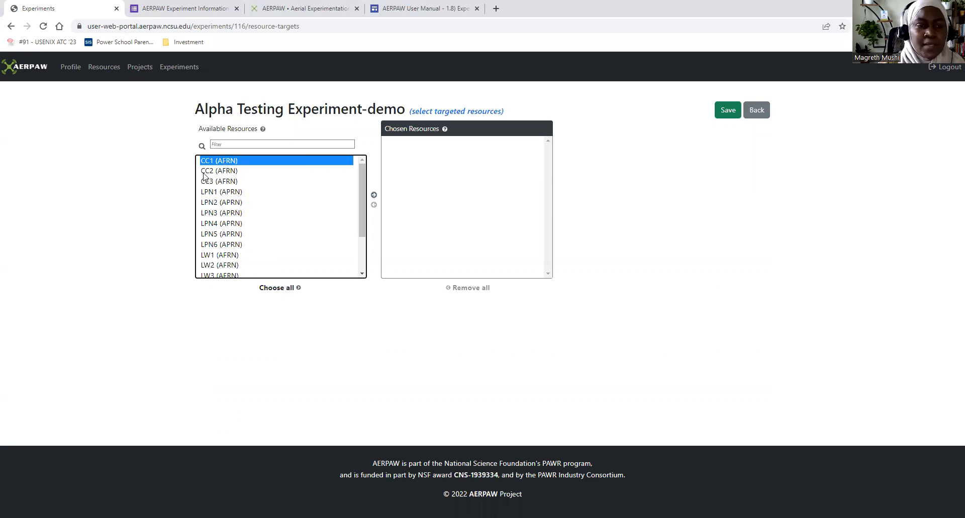
click(374, 198)
- Add LPN1 (APRN) to the chosen resources and remove it again
click(253, 181)
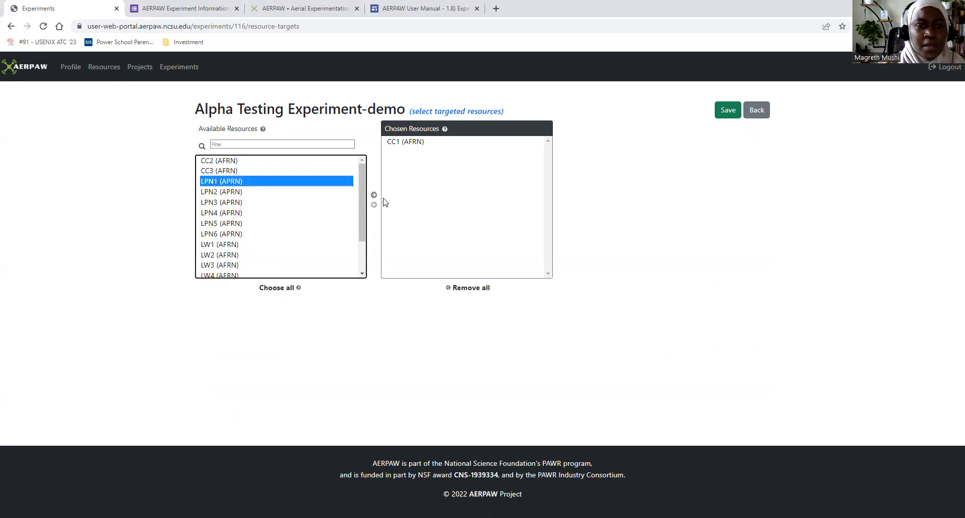
click(374, 196)
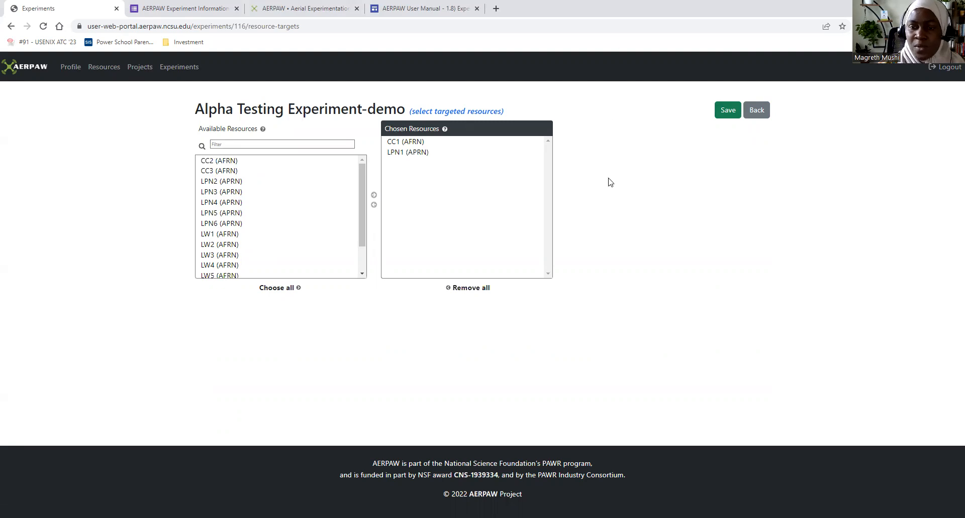
click(408, 153)
click(374, 206)
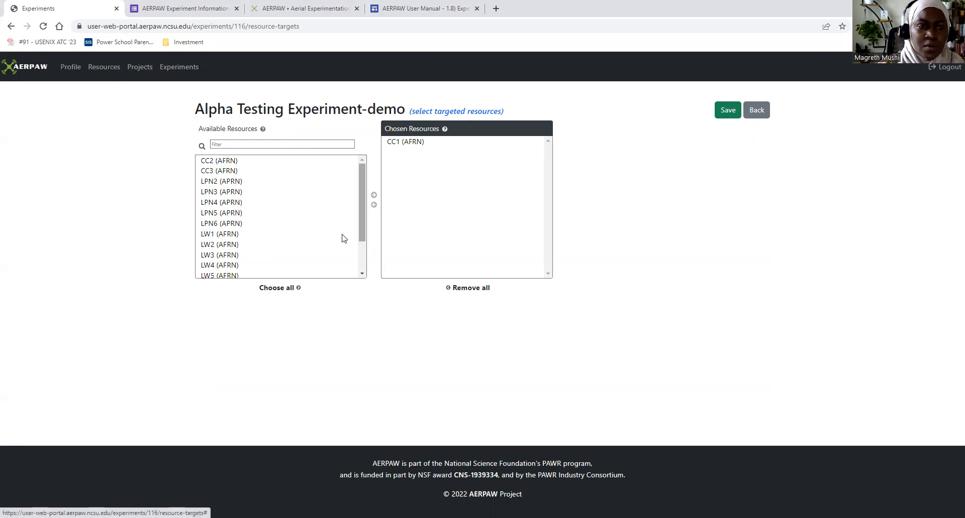
- Add LPN5 (APRN) to the chosen resources and save the targeted resource selection
click(267, 213)
click(373, 195)
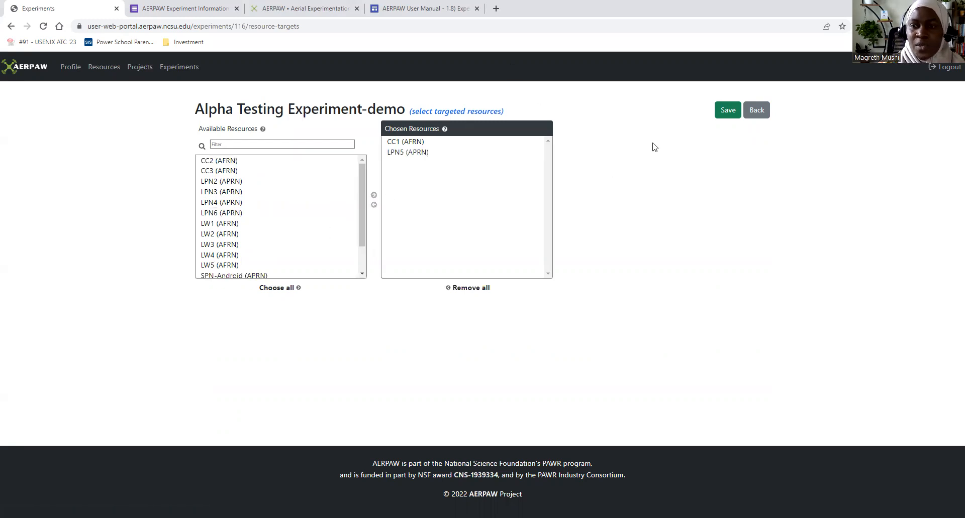
click(726, 112)
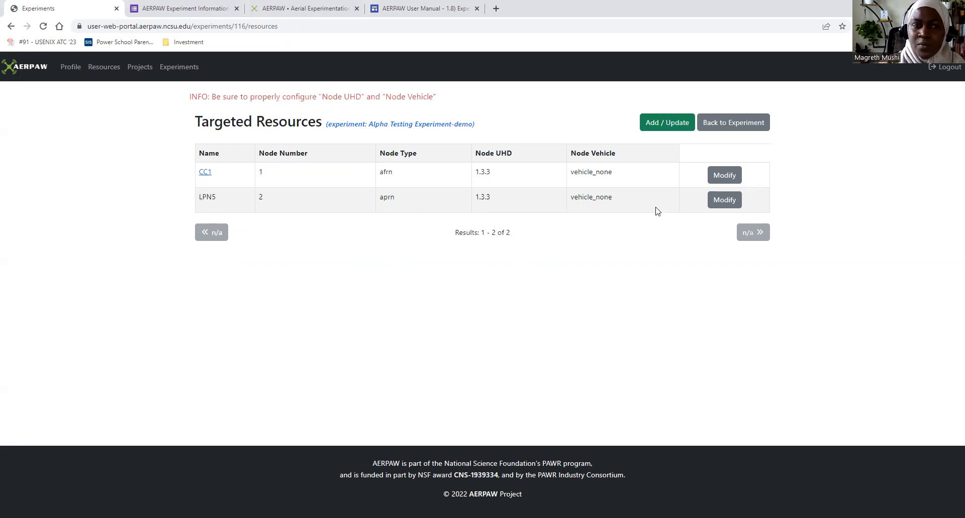
- Modify the LPN5 target to use Node UHD 1.3.3 and Vehicle UAV as its node vehicle, and save it
click(718, 203)
click(239, 128)
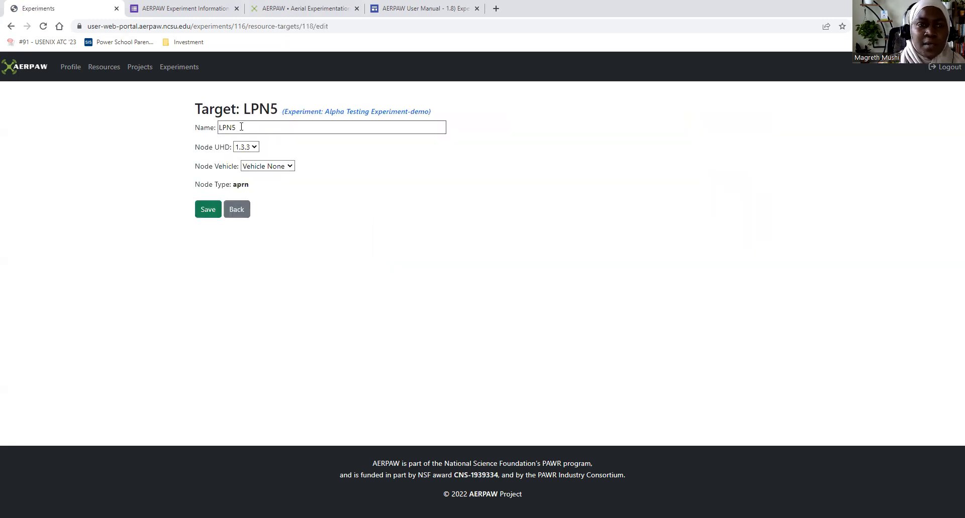
click(227, 128)
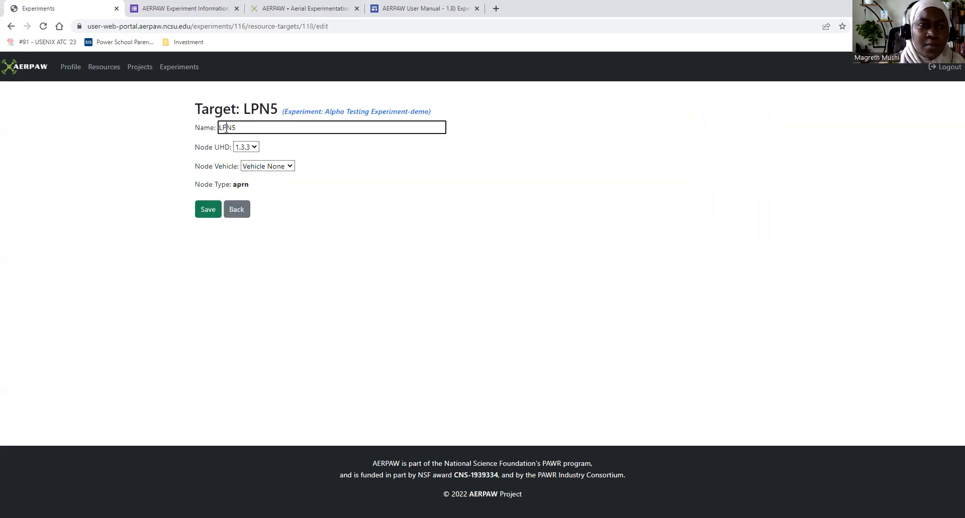
click(255, 148)
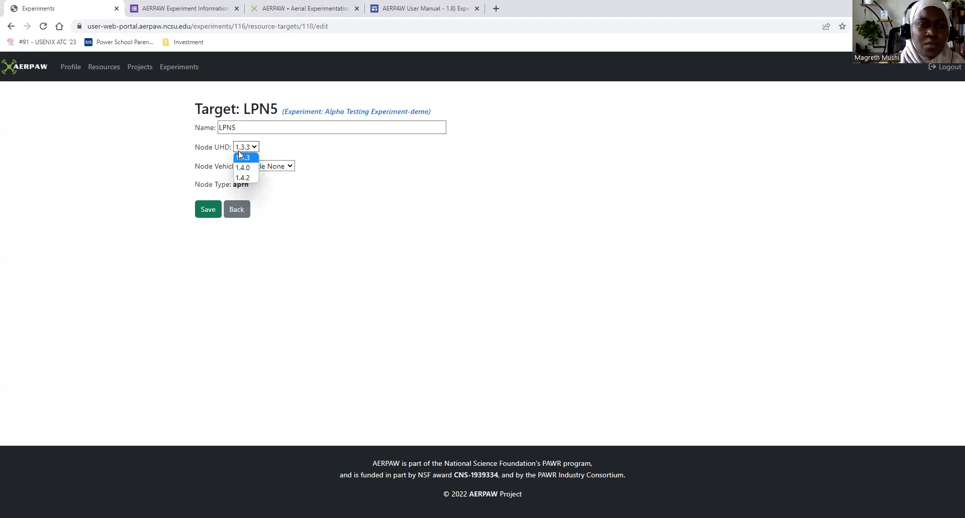
click(246, 158)
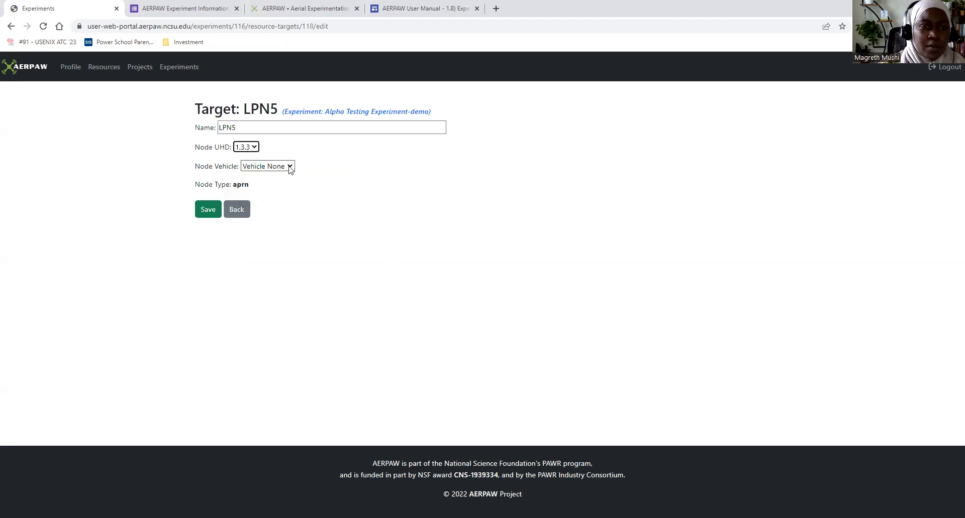
click(290, 168)
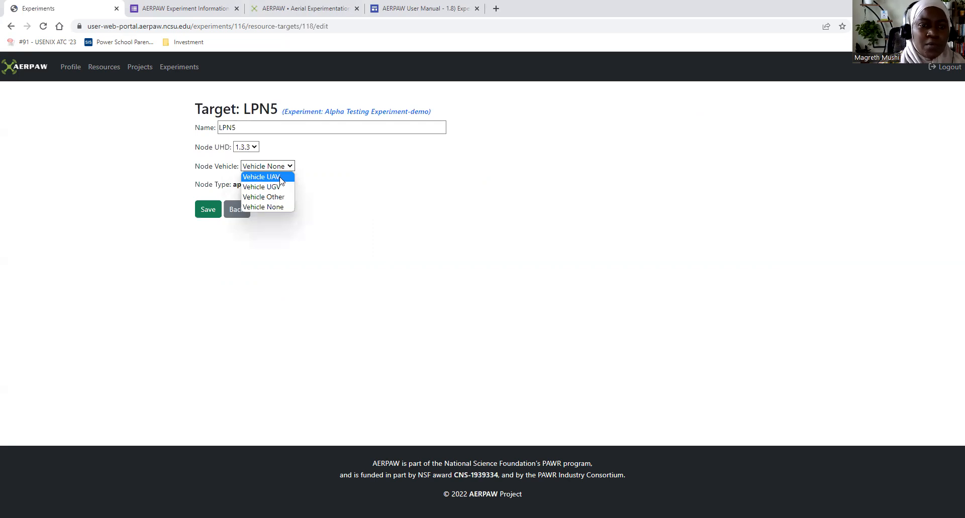
click(279, 179)
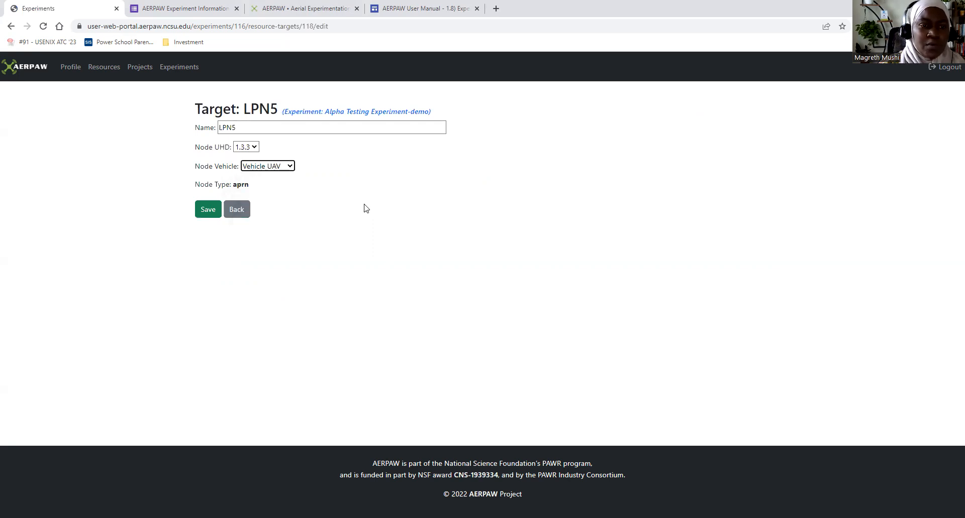
click(210, 213)
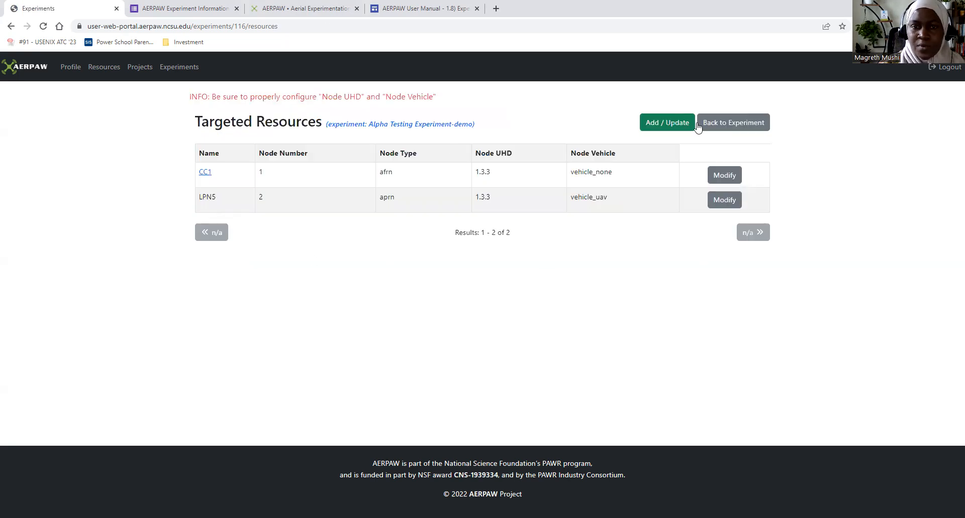
- Return to the experiment page and review its dashboard options, overview details and targeted resources
click(735, 124)
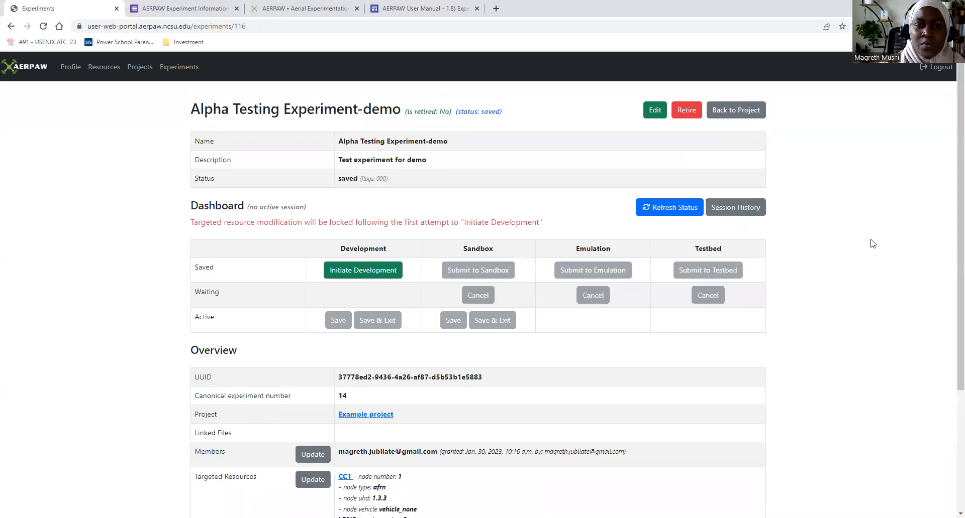
scroll(872, 243, down, 2)
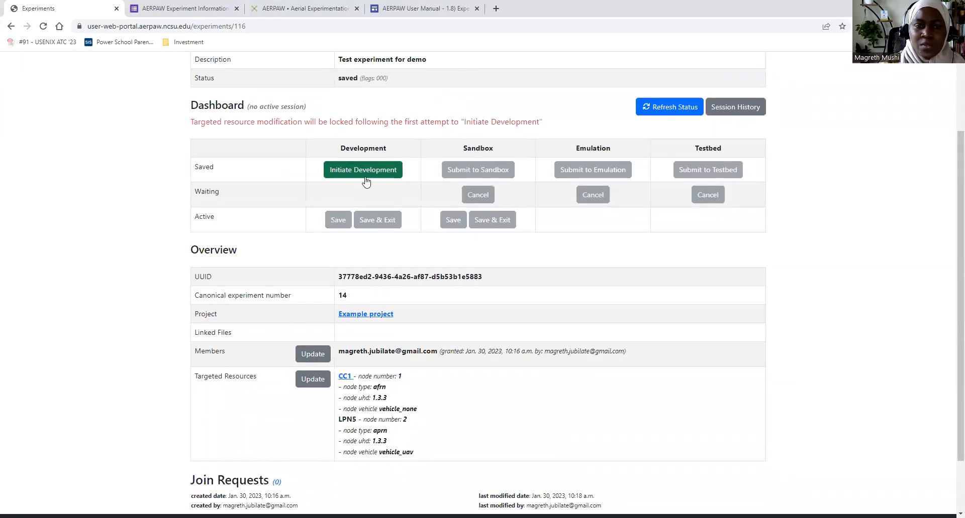
scroll(951, 327, down, 2)
scroll(951, 302, up, 3)
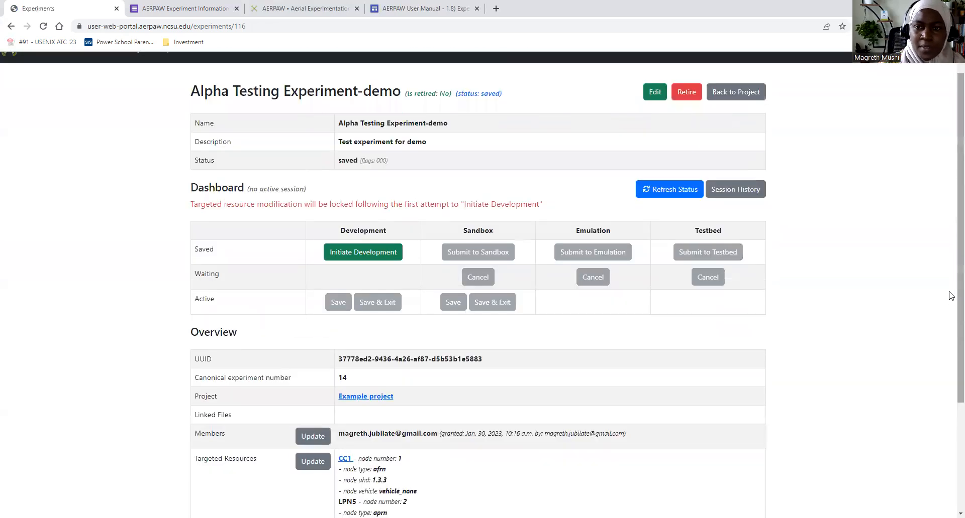
scroll(951, 295, up, 1)
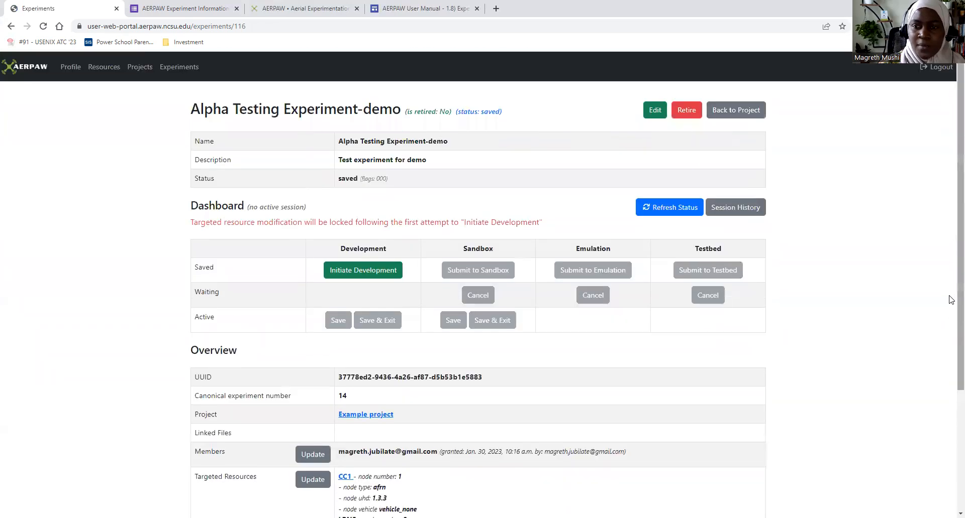
scroll(951, 302, down, 2)
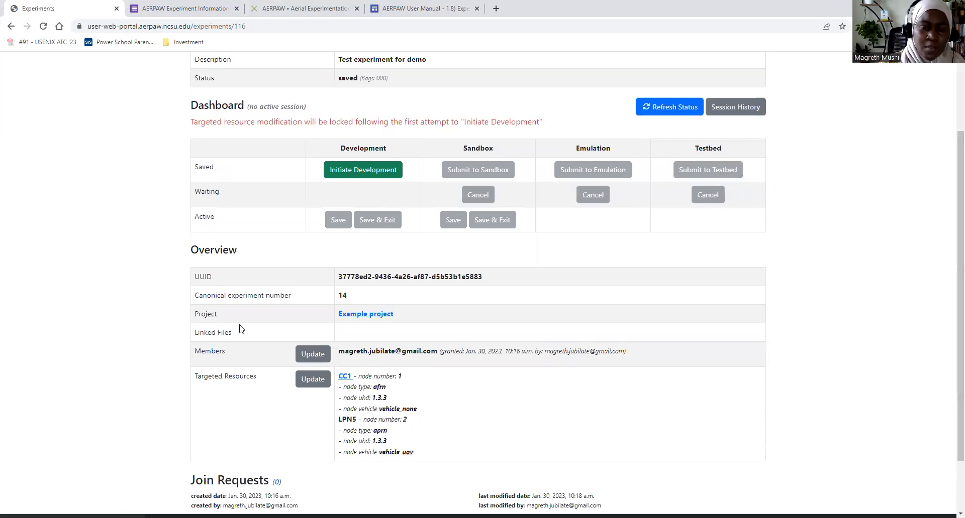
scroll(865, 282, up, 2)
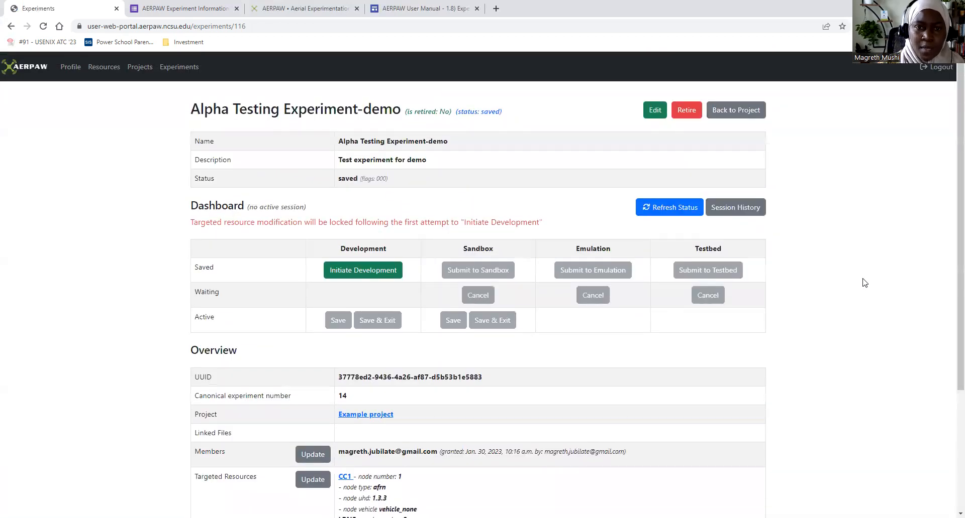
scroll(865, 283, down, 2)
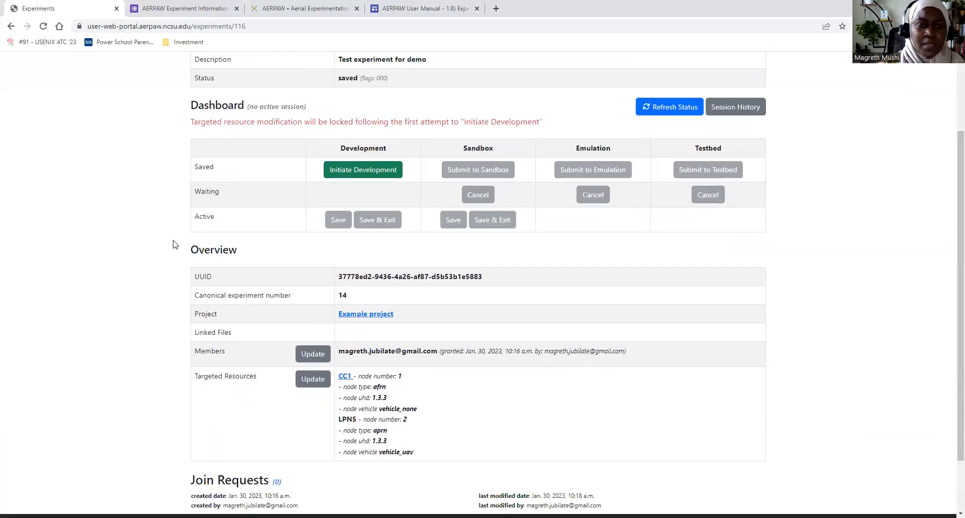
scroll(836, 294, down, 2)
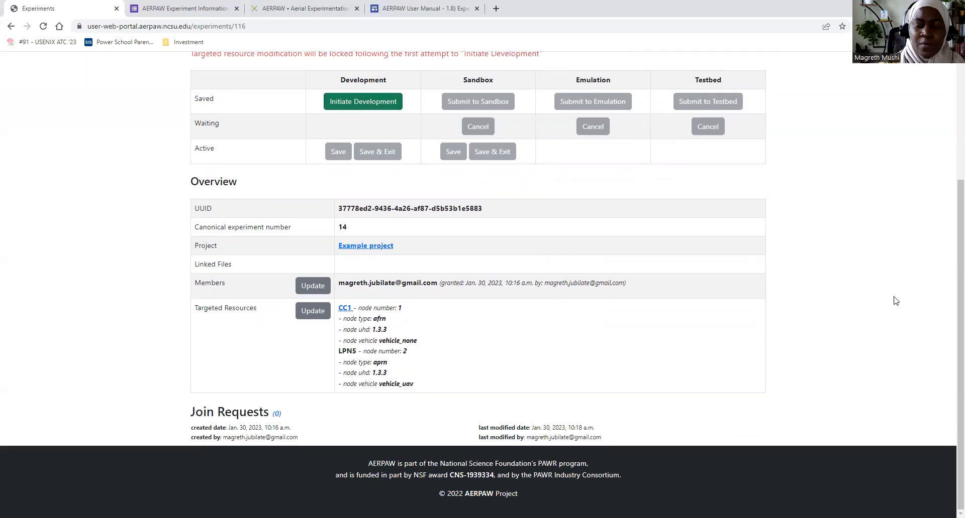
scroll(892, 297, up, 1)
scroll(892, 297, up, 3)
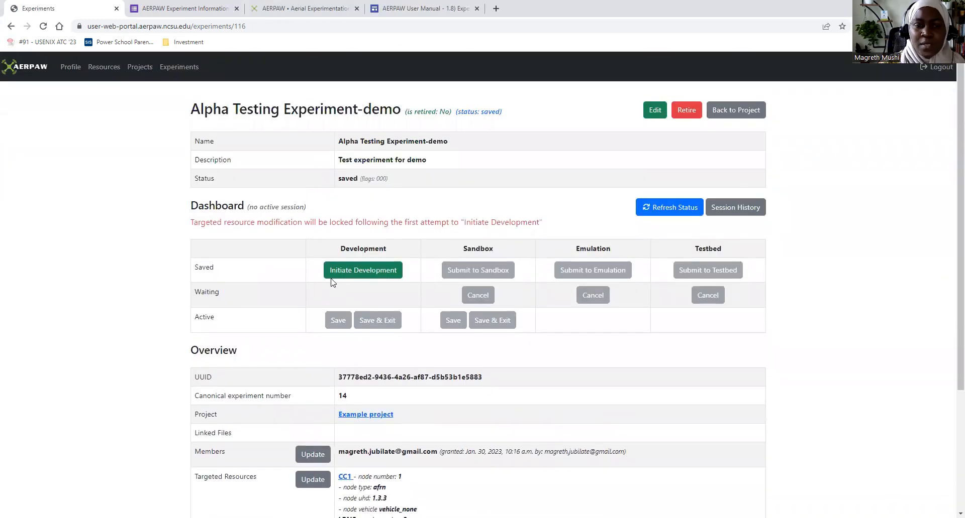
- Check the targeted resources once more and initiate development of the experiment
scroll(436, 438, down, 3)
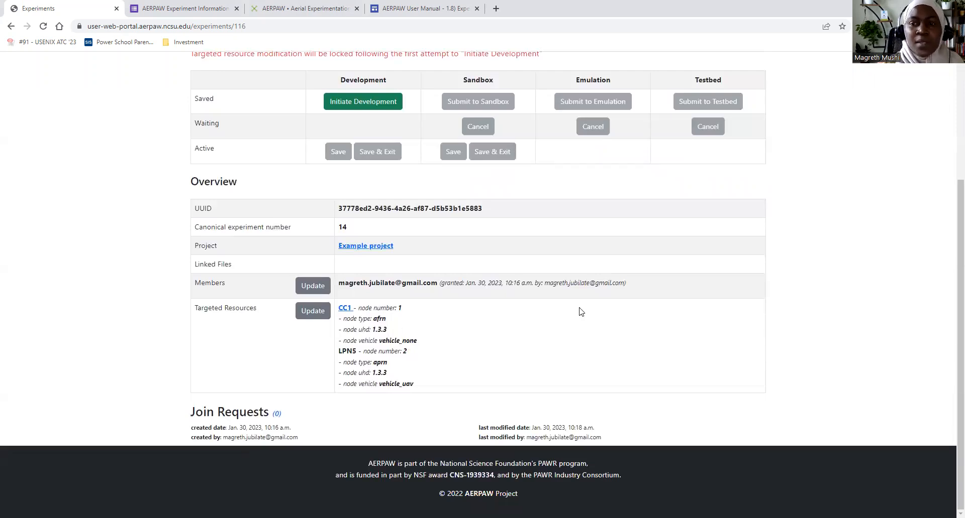
scroll(791, 268, up, 3)
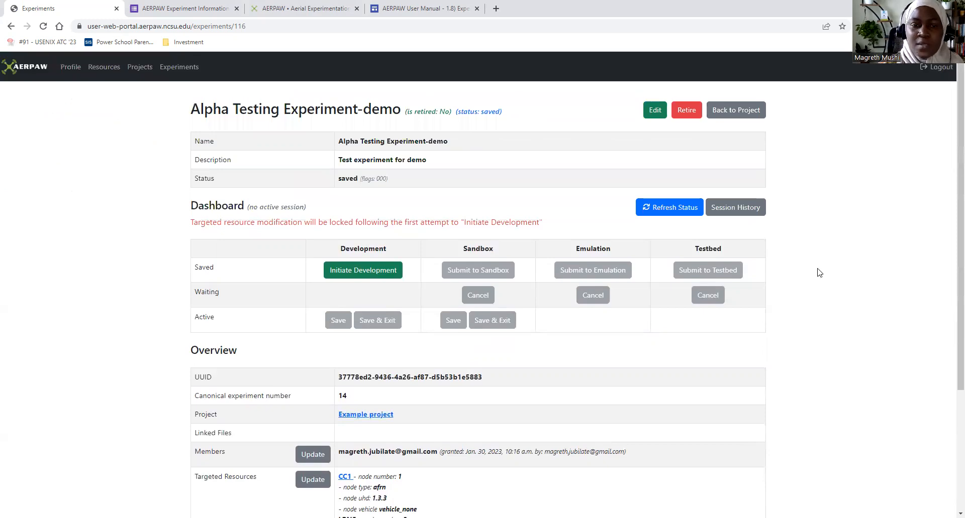
click(344, 272)
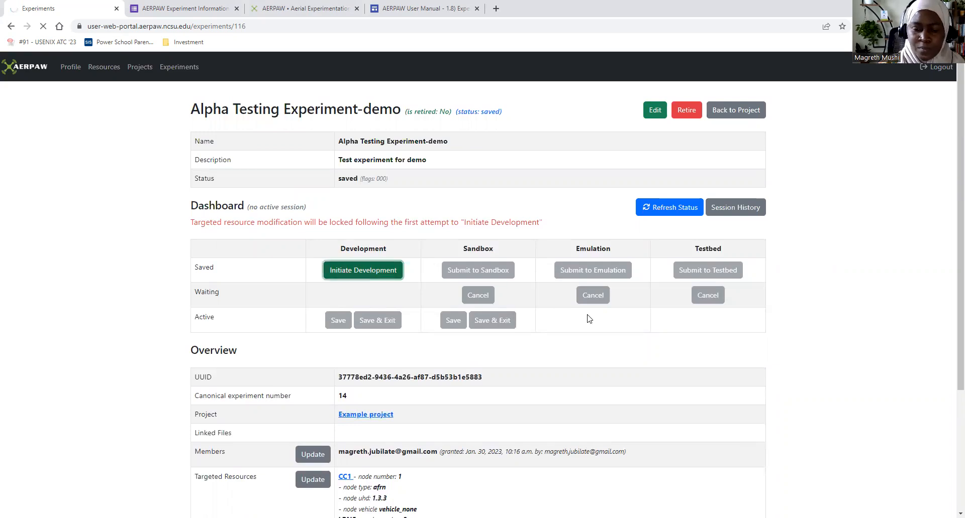